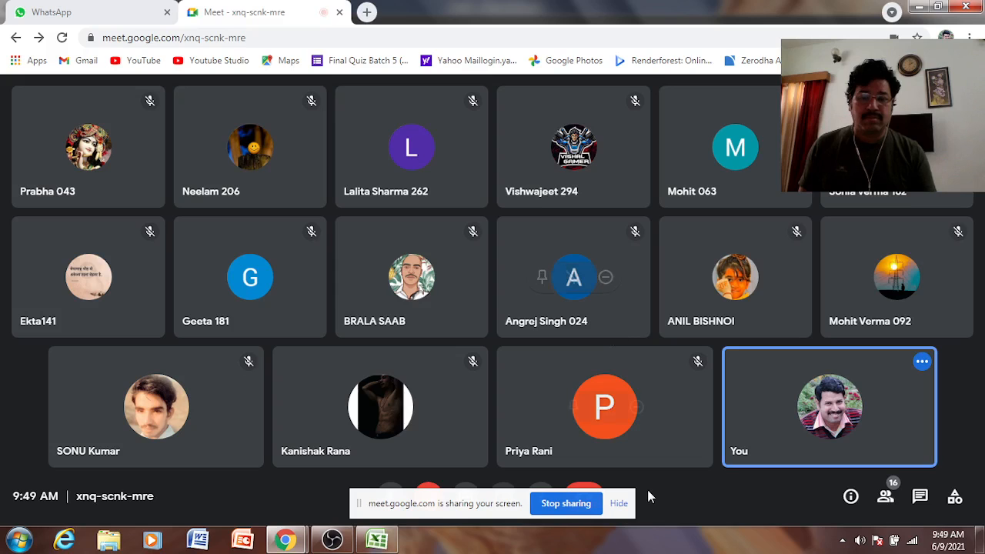
Step: Hide the screen-sharing bar, switch to Excel and open the recent workbook named lecture
left_click(620, 504)
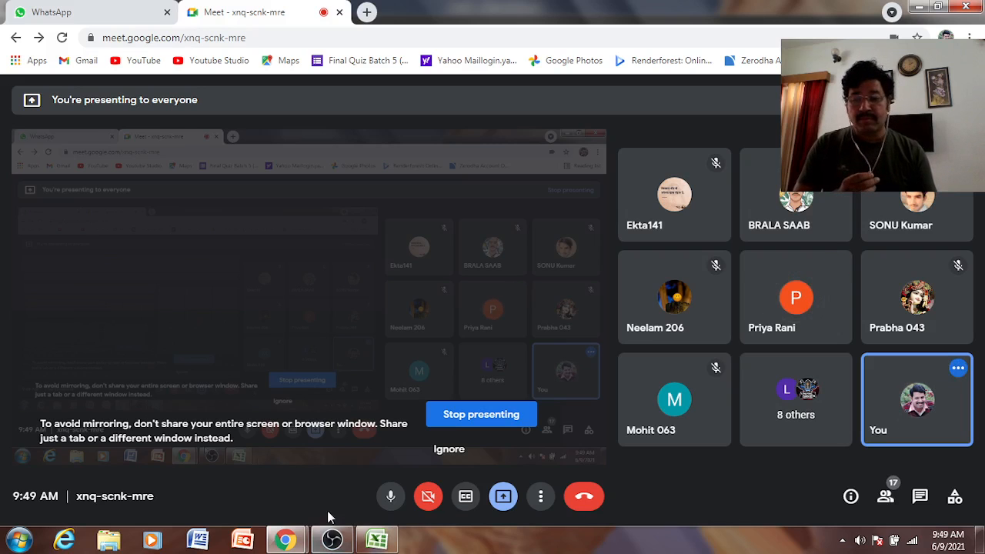
left_click(385, 543)
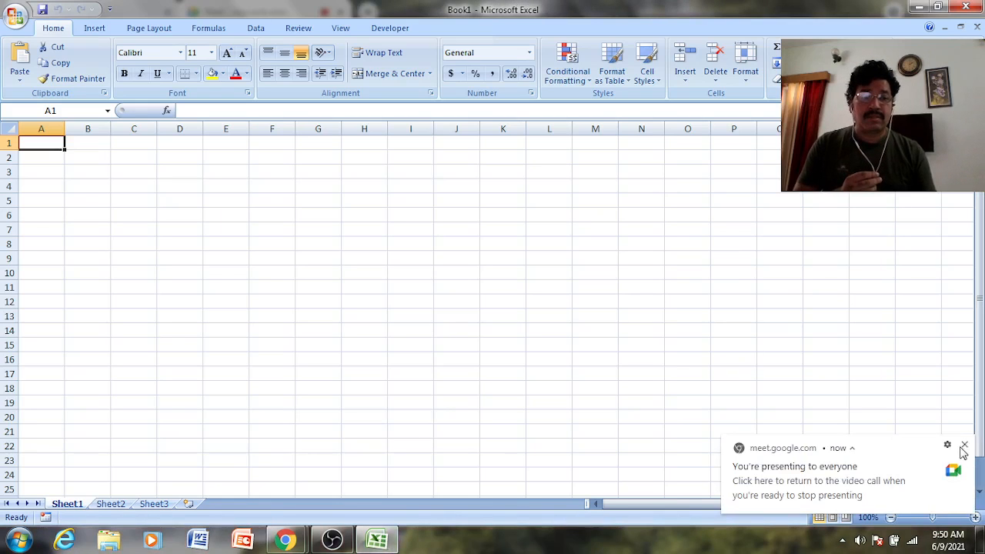
left_click(965, 444)
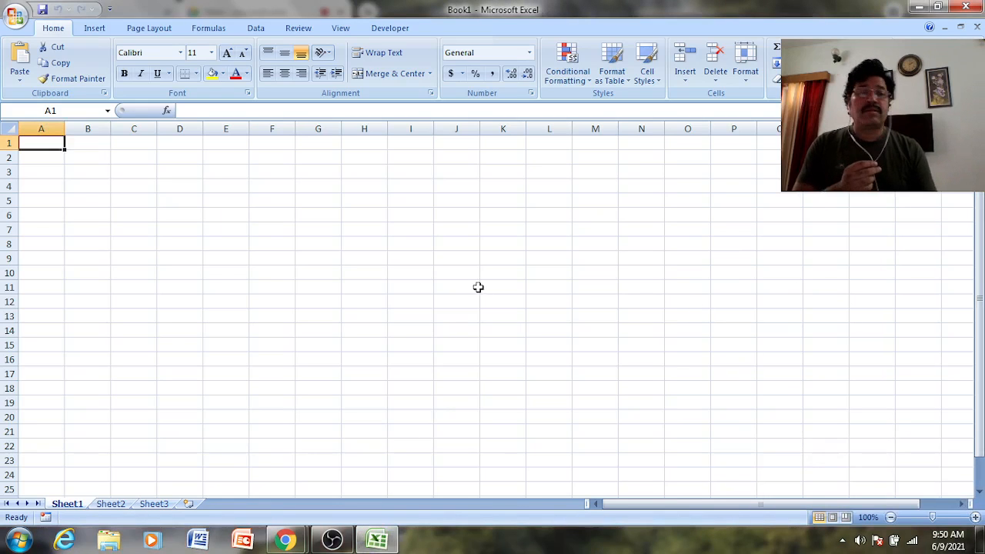
left_click(16, 17)
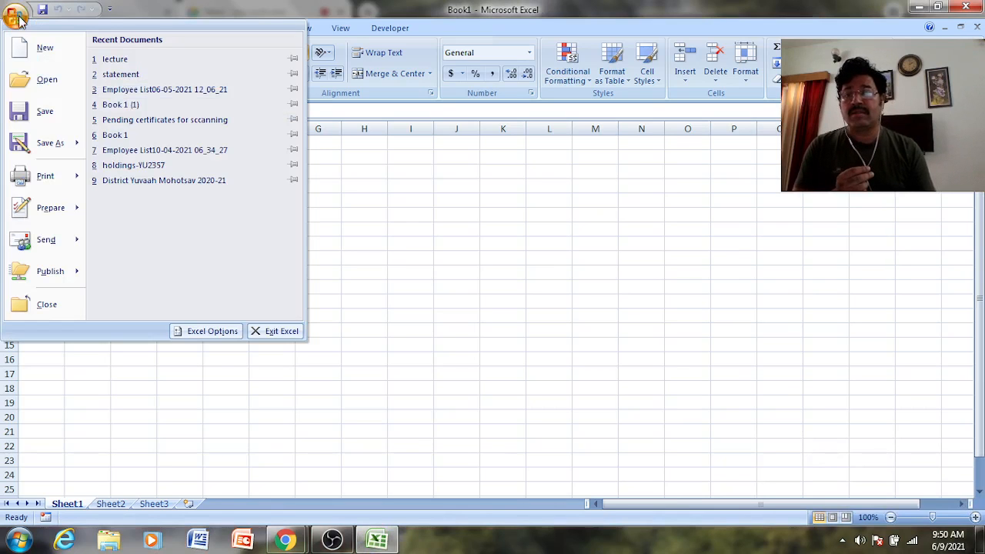
left_click(154, 60)
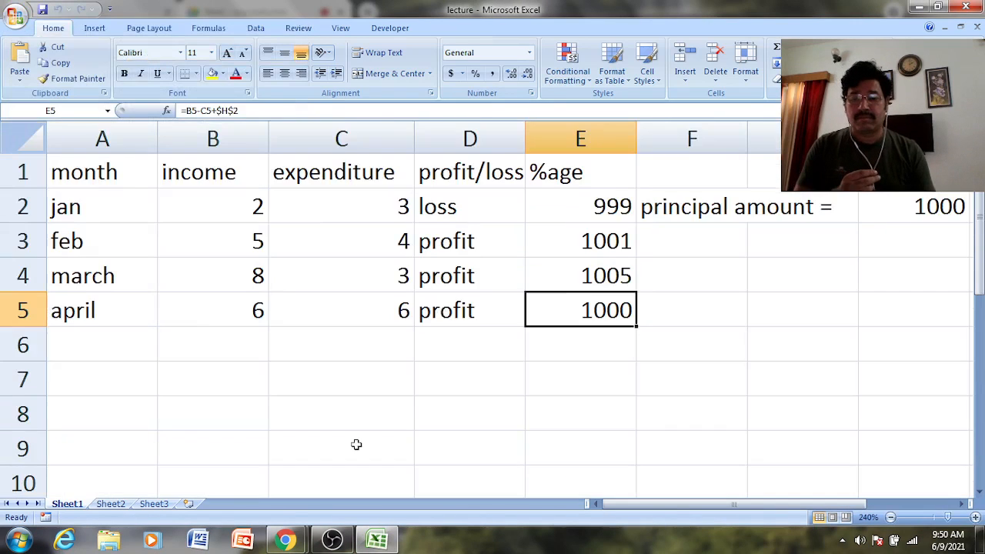
Step: Switch to Google Meet in Chrome, admit the waiting participant to the call, and return to the lecture workbook in Excel
left_click(285, 538)
left_click(259, 471)
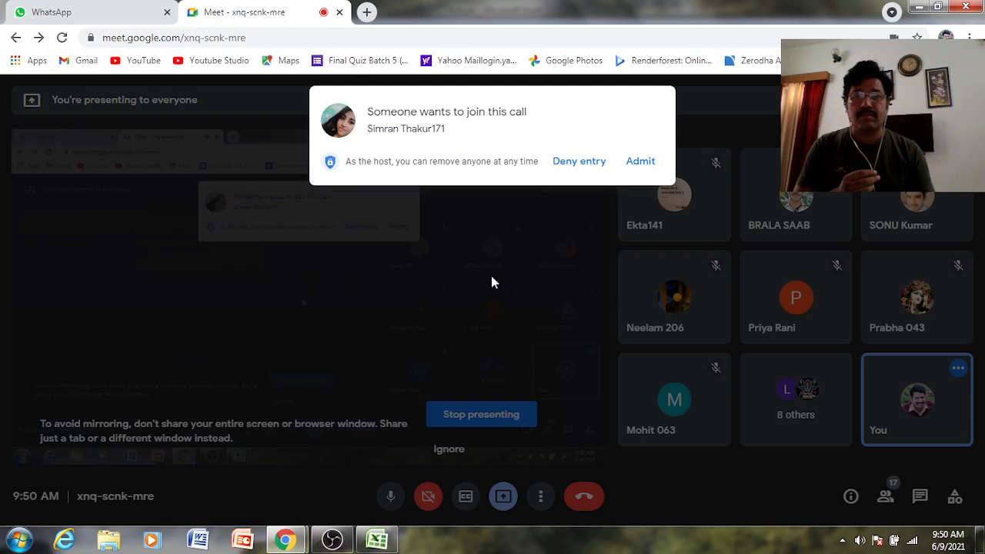
left_click(641, 163)
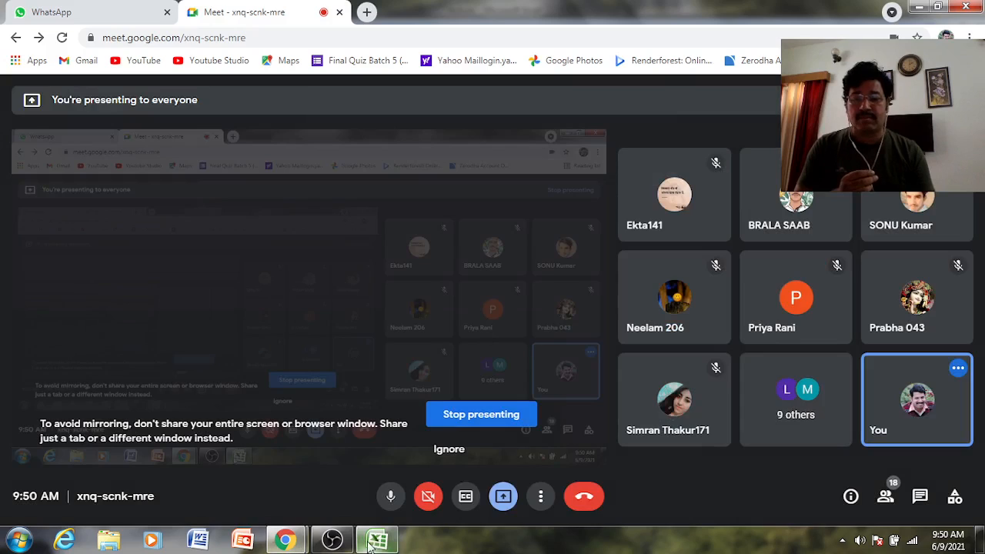
left_click(374, 538)
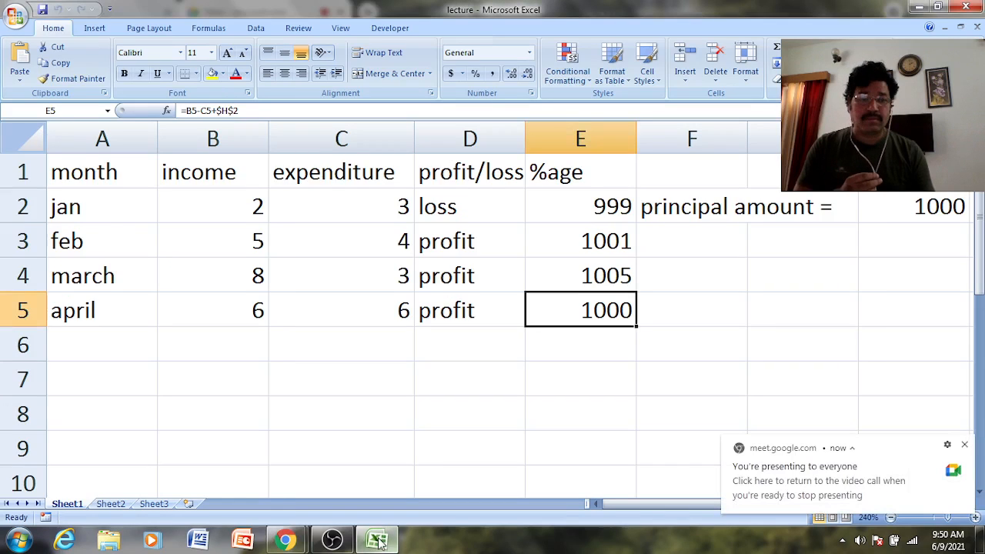
left_click(964, 445)
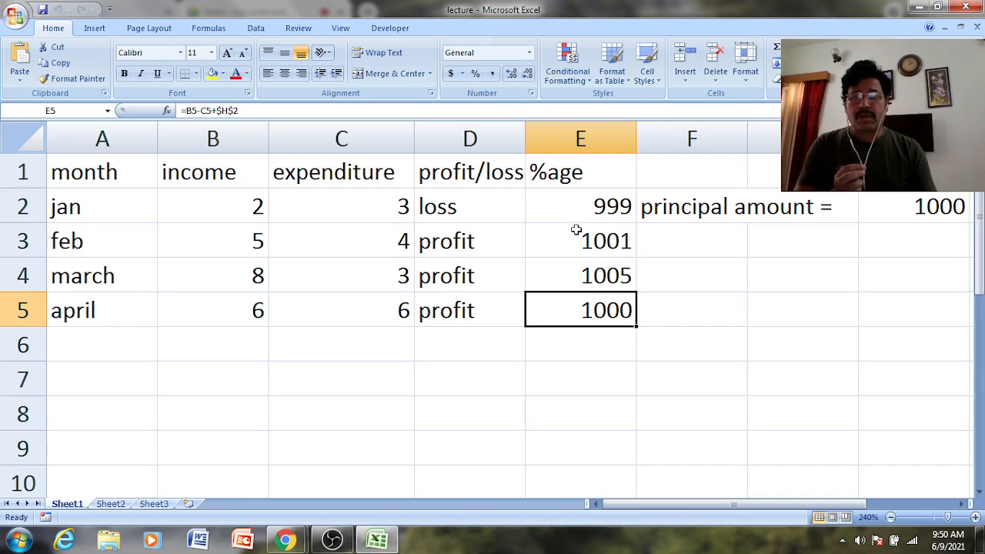
Step: Examine the formulas and values in the %age, profit/loss, income and expenditure columns for January to April
left_click(559, 200)
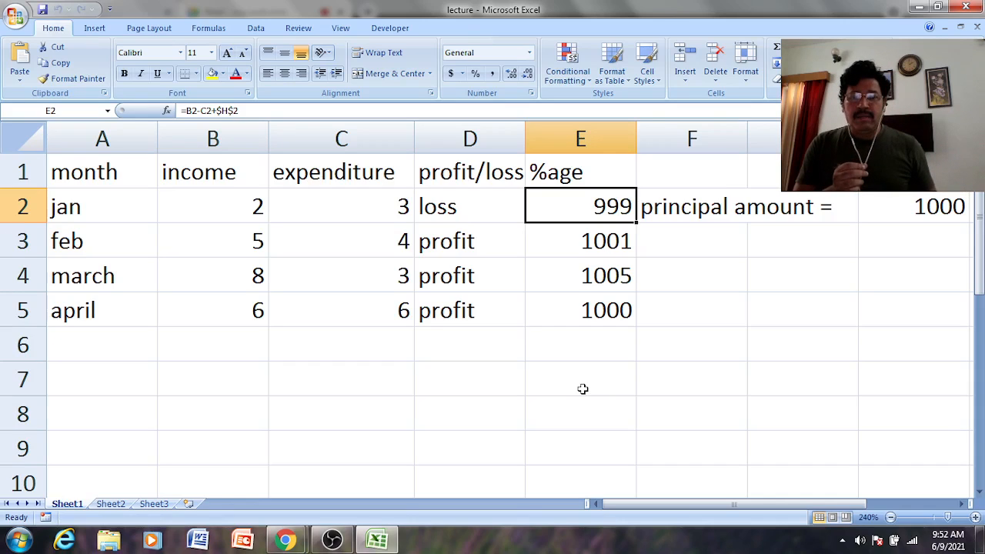
key("Down")
key("Down")
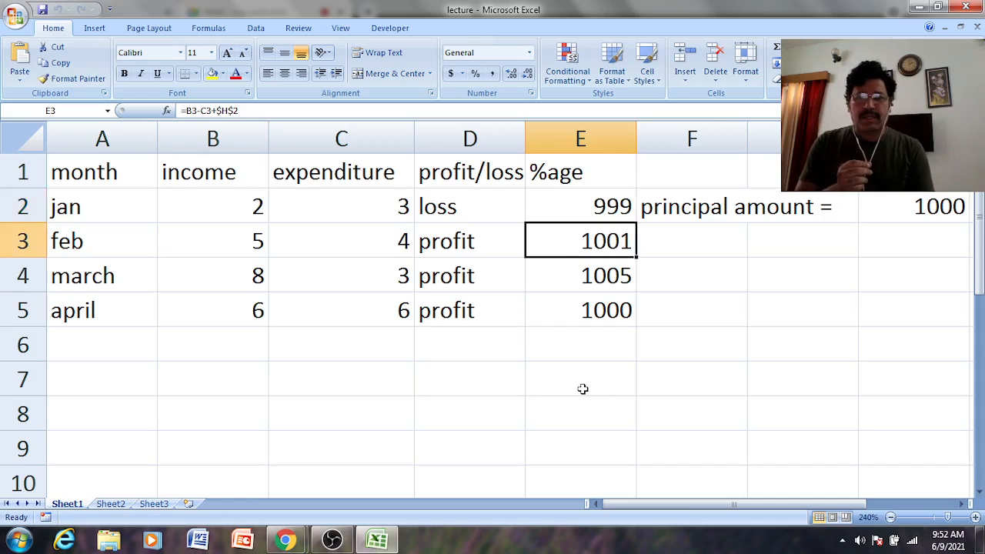
key("Left")
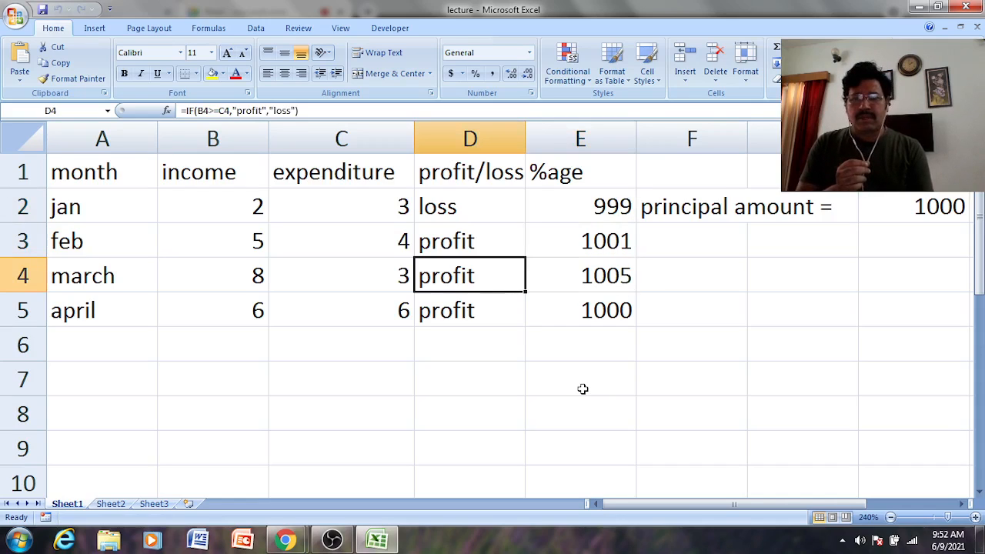
key("Down")
key("Left")
key("Left")
key("Left")
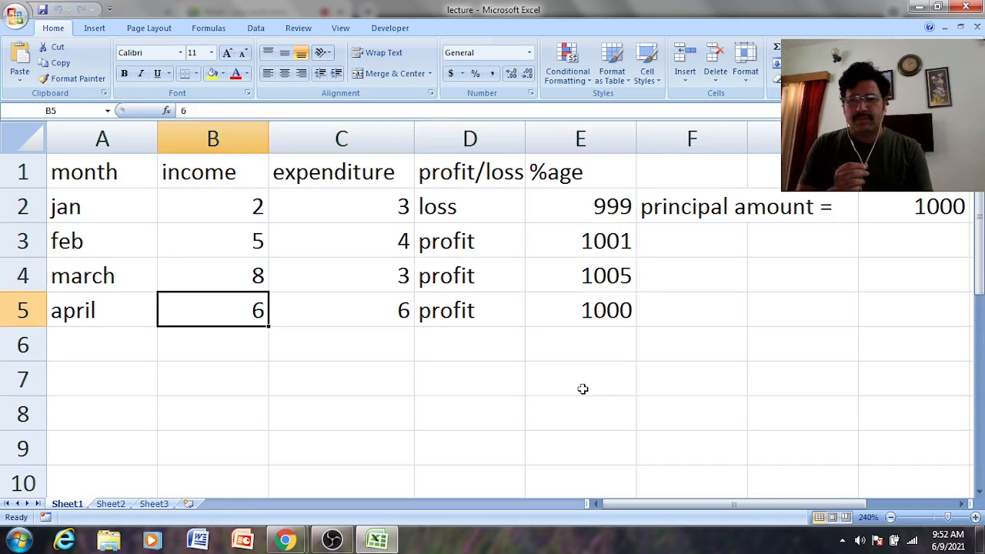
key("Down")
key("Up")
key("Right")
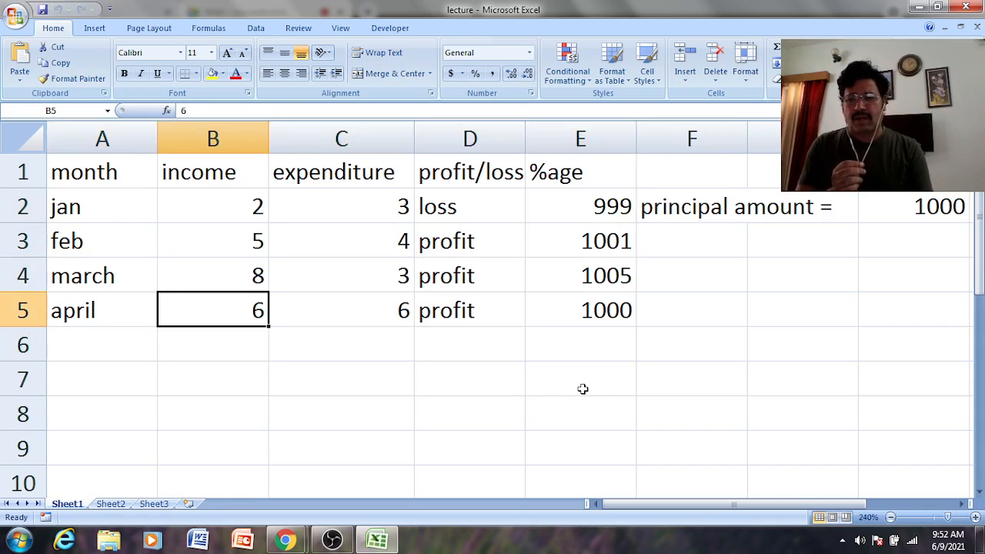
key("Right")
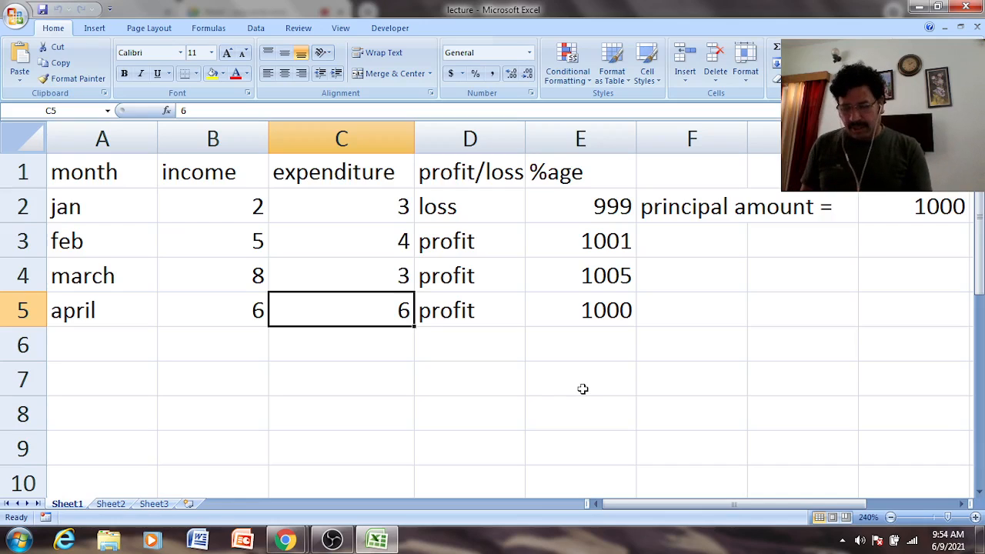
Step: Insert a 2-D clustered column chart from the month, income and expenditure data in A1:C5
key("Left")
key("Left")
key("Up")
key("Up")
key("Up")
key("Up")
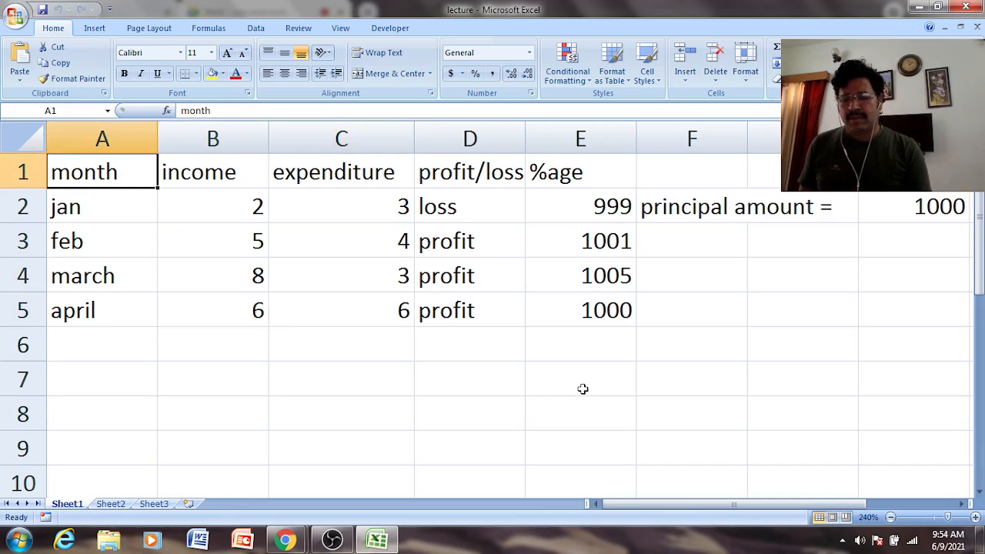
key("shift+Right")
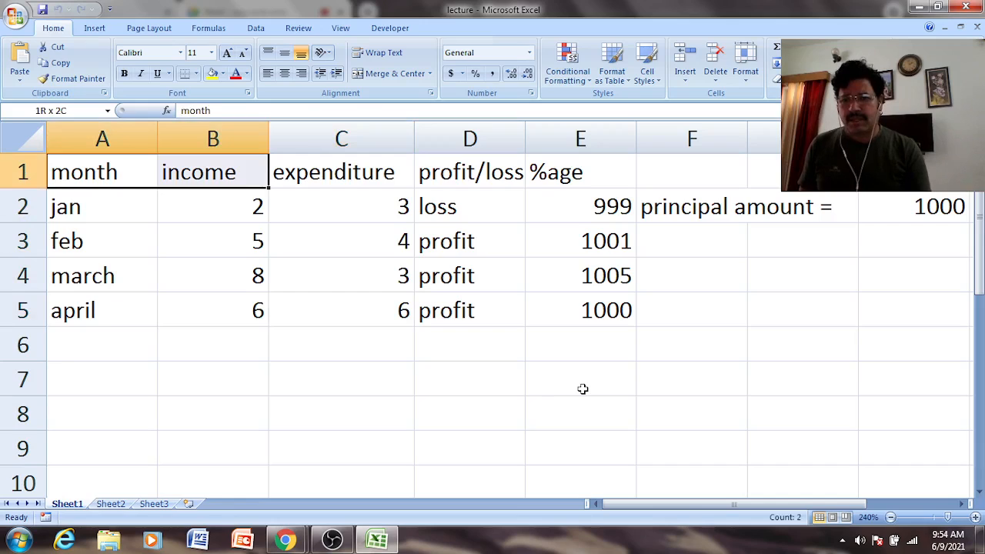
key("shift+Right")
key("shift+Down")
key("shift+Down")
key("shift+Down")
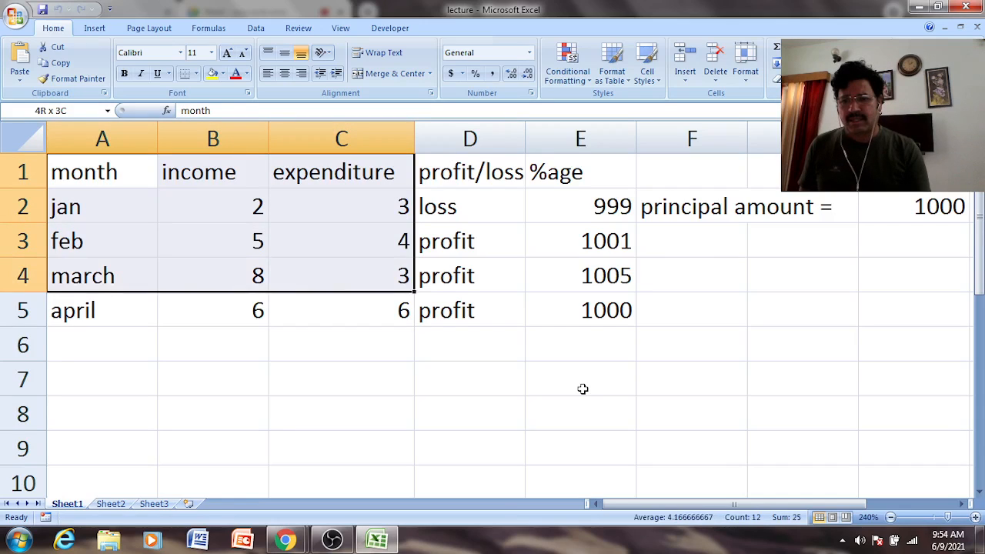
key("shift+Down")
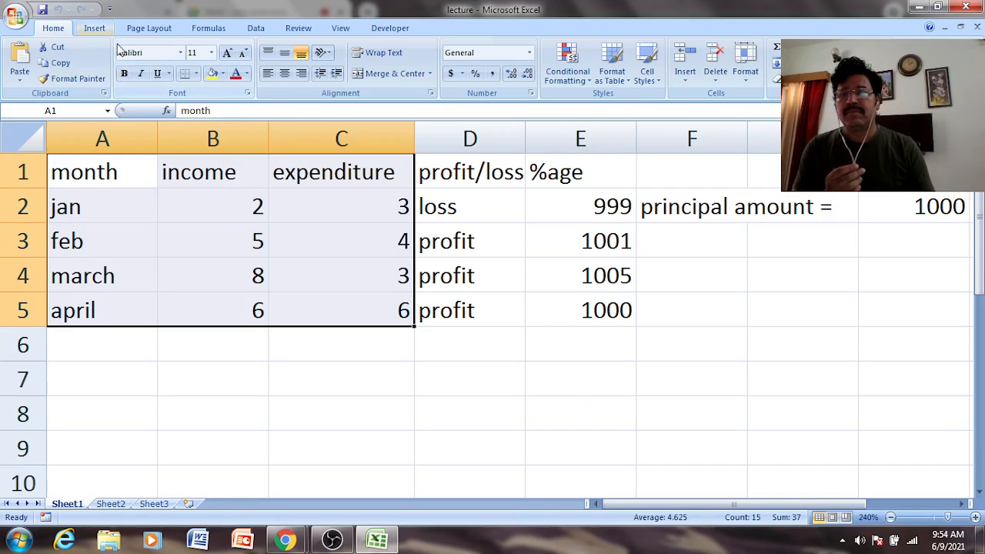
left_click(97, 28)
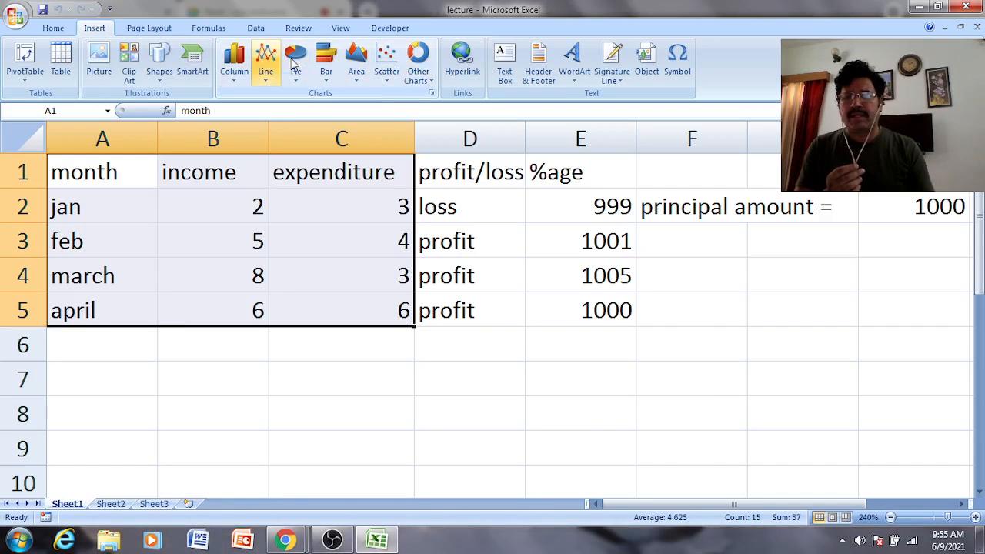
left_click(236, 64)
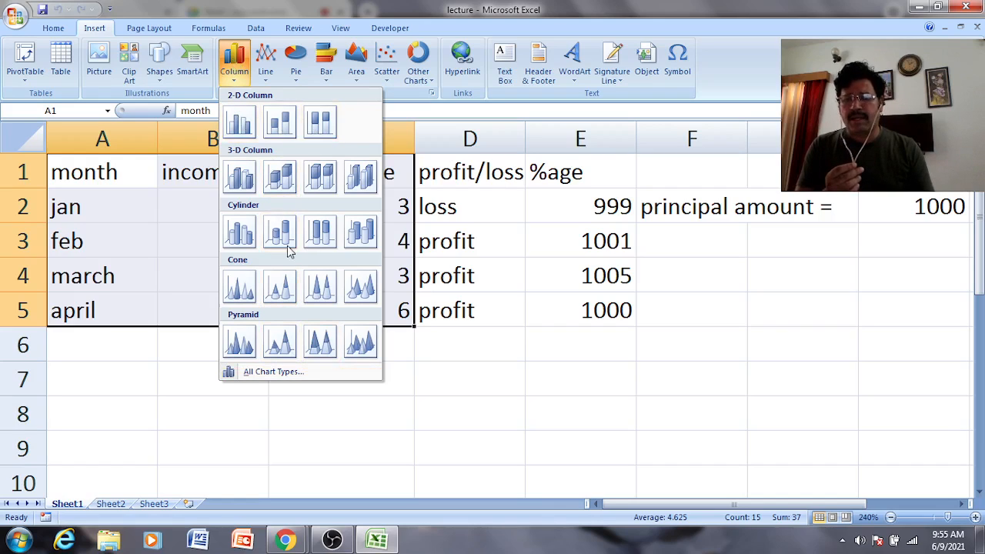
left_click(239, 125)
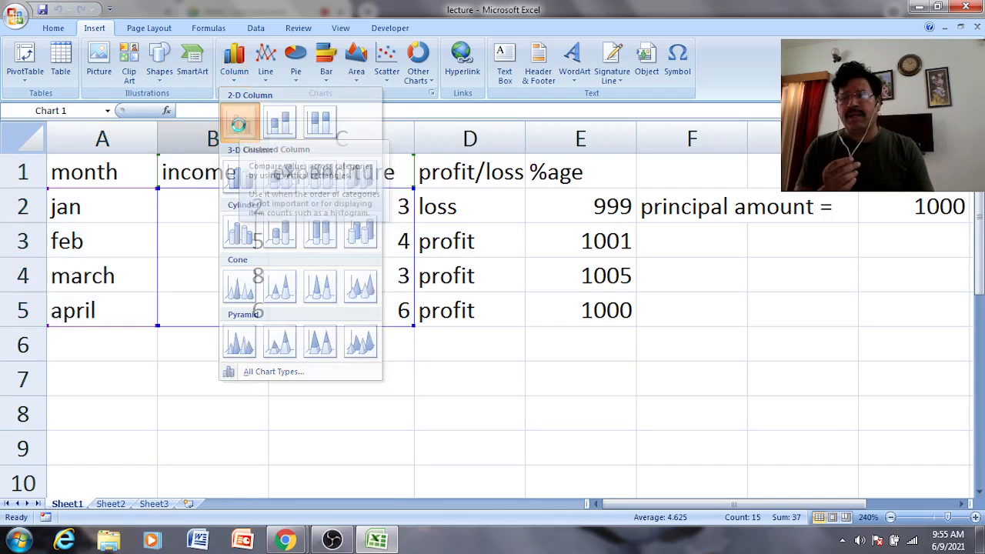
Step: Shrink the column chart from its lower-right corner until its right edge lies near the end of column E
scroll(761, 297, "down", 3)
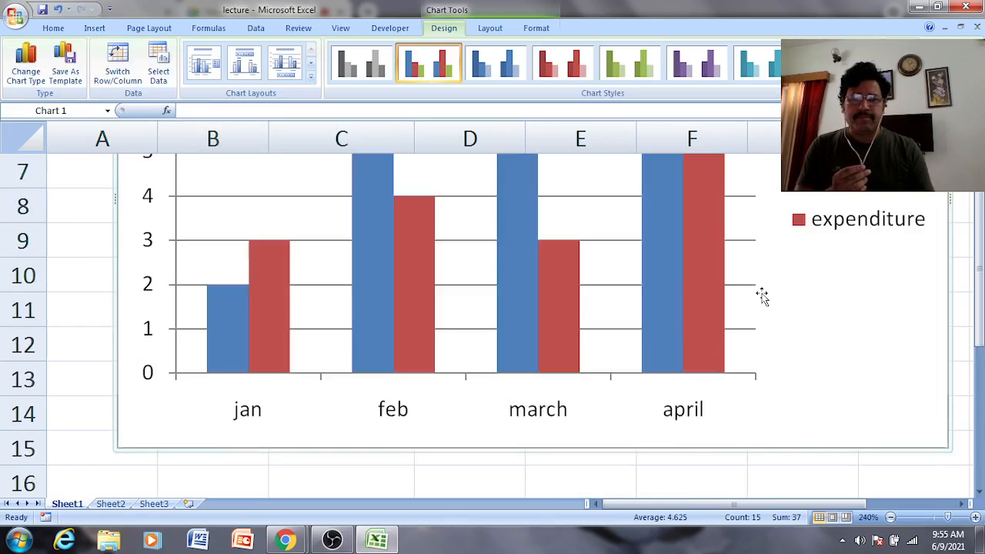
scroll(761, 297, "up", 2)
scroll(754, 300, "down", 2)
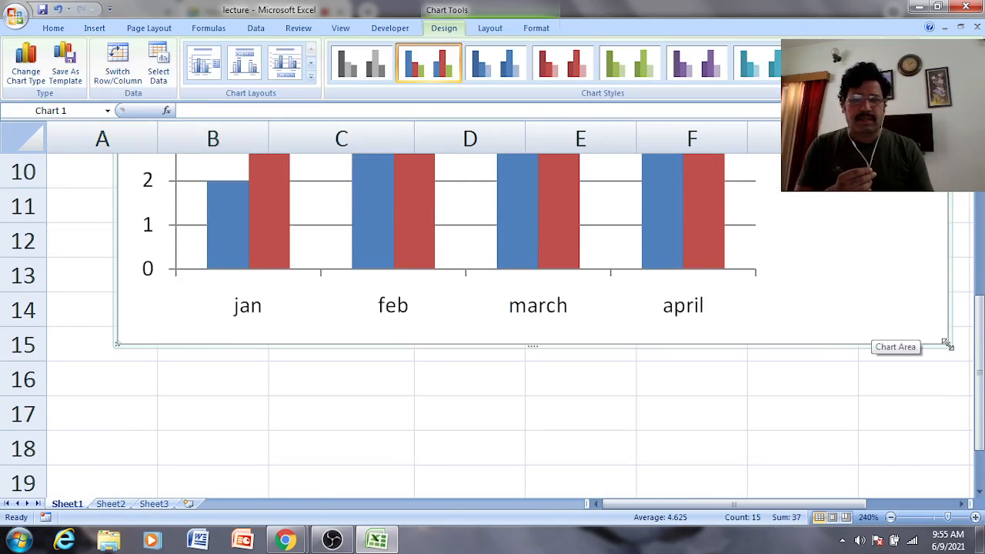
scroll(736, 281, "up", 3)
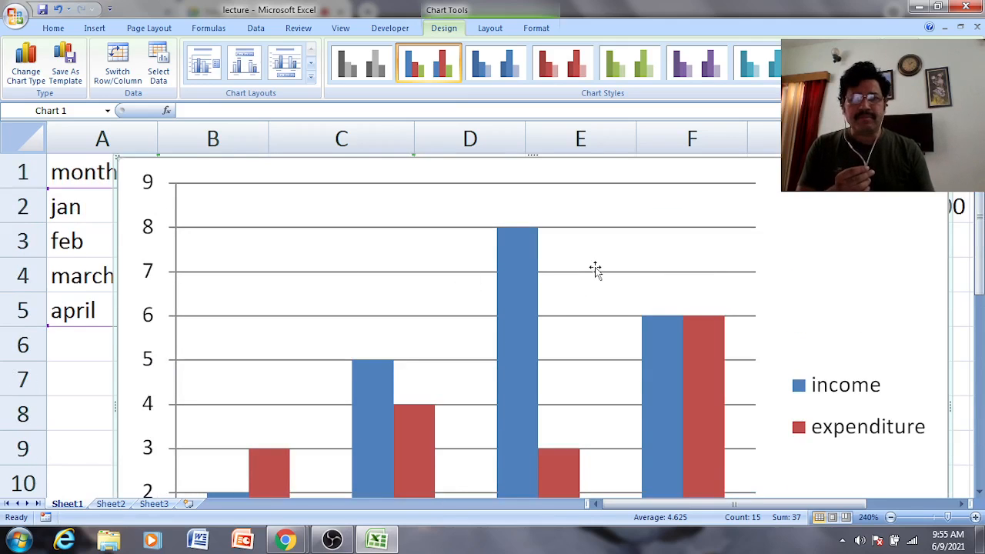
scroll(750, 299, "down", 6)
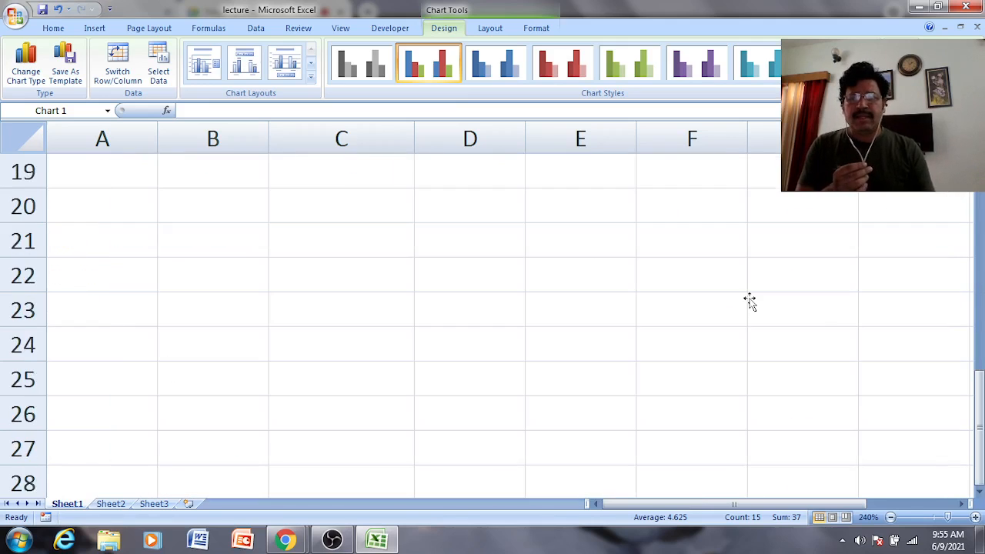
scroll(749, 294, "up", 5)
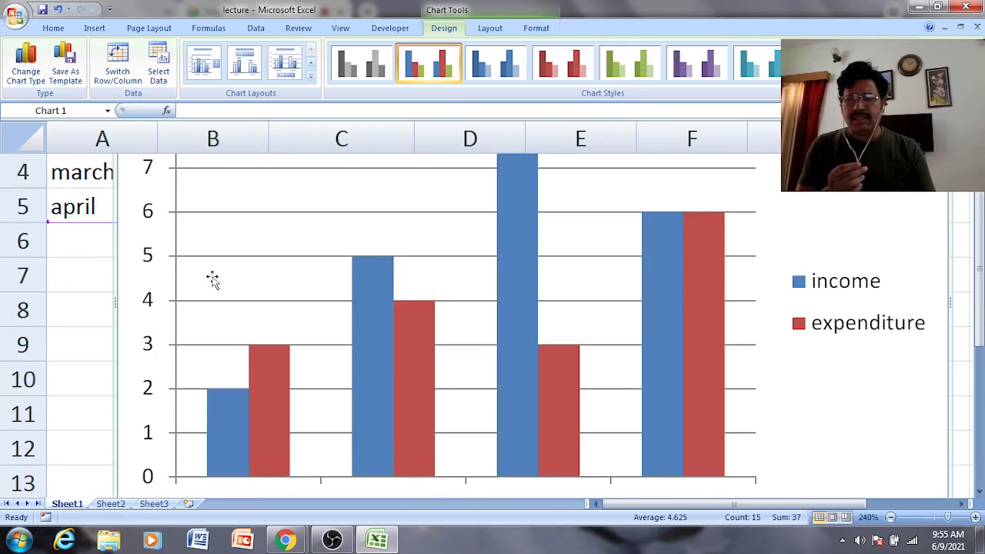
scroll(912, 391, "down", 4)
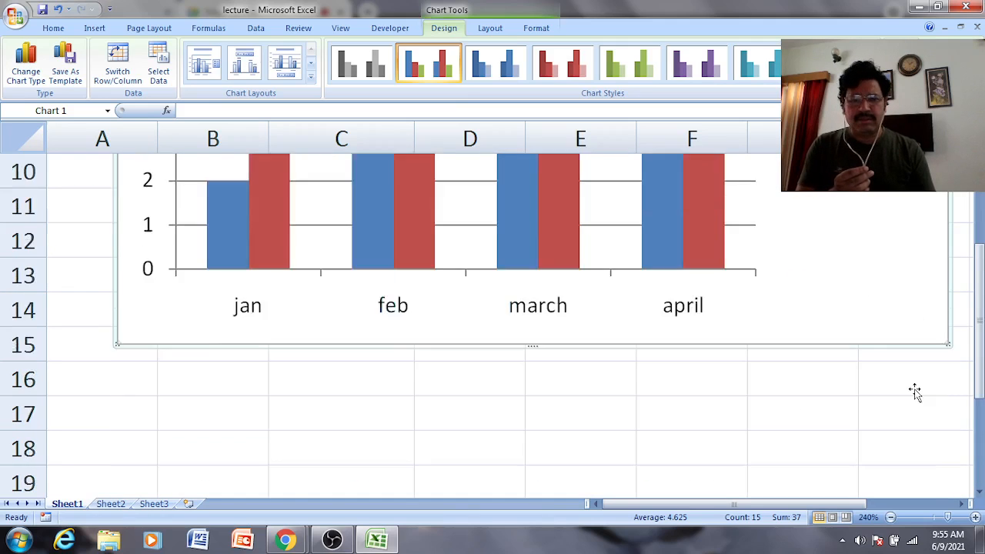
scroll(793, 333, "up", 2)
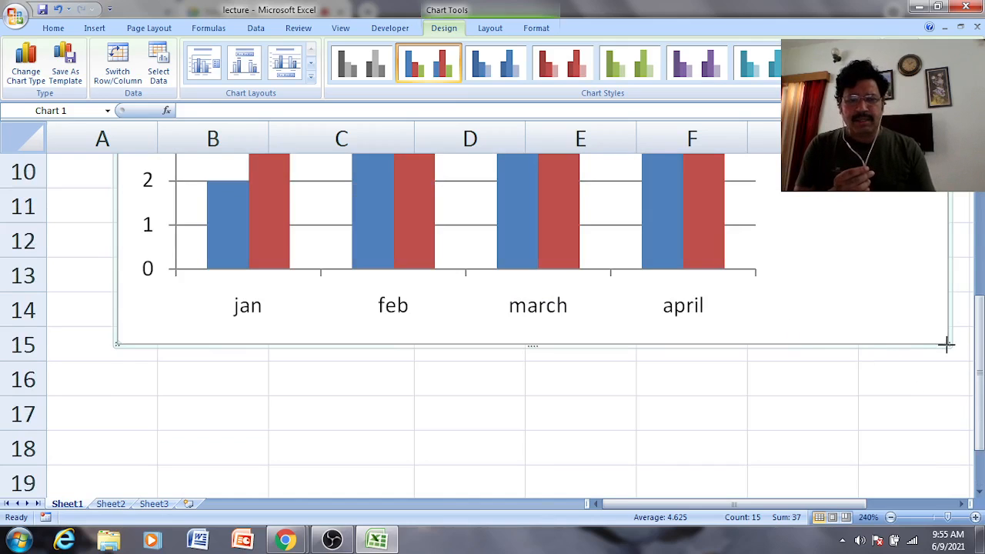
left_click_drag(946, 345, 613, 248)
scroll(653, 288, "up", 3)
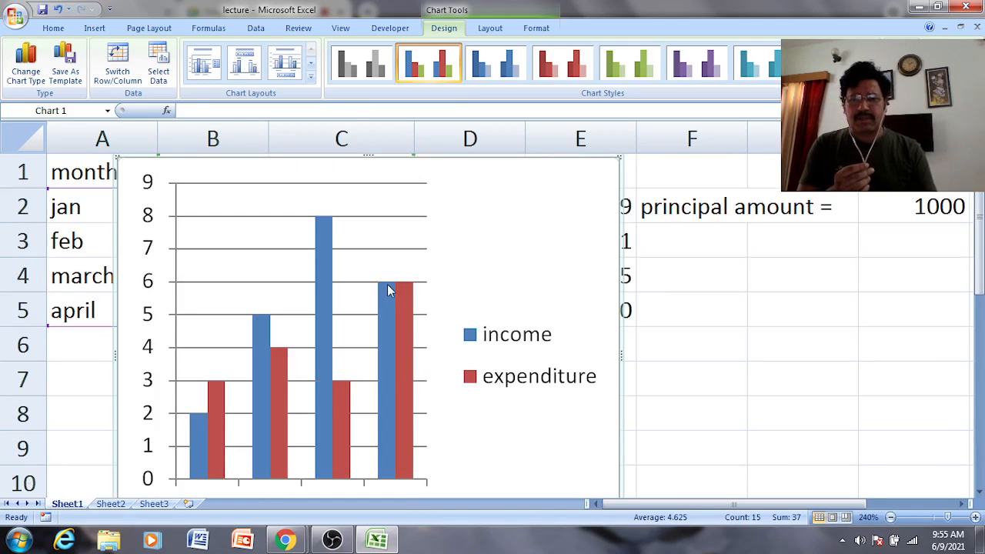
Step: Shrink the chart further from its upper-right corner so it spans columns A to D from about row 4 down
left_click(389, 290)
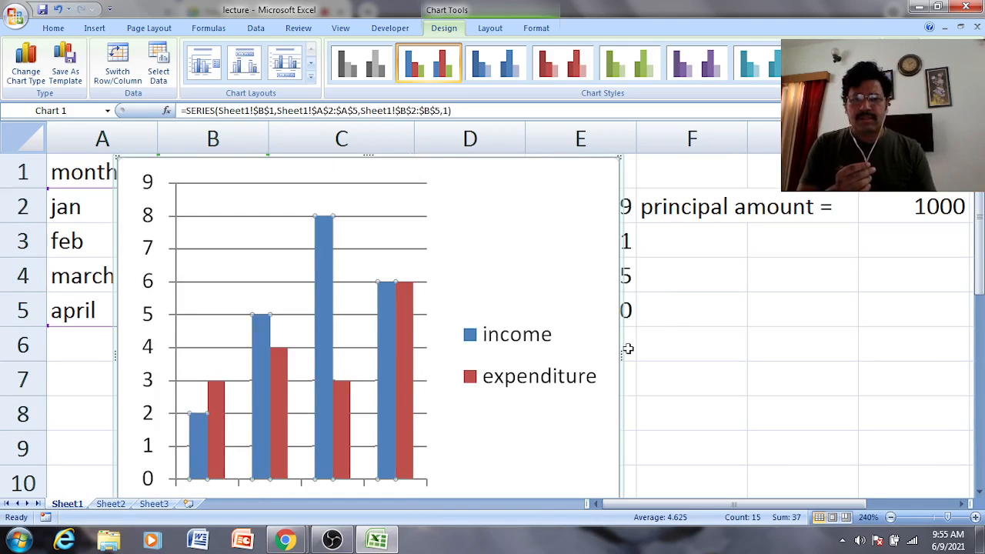
left_click_drag(620, 157, 453, 282)
scroll(747, 310, "down", 3)
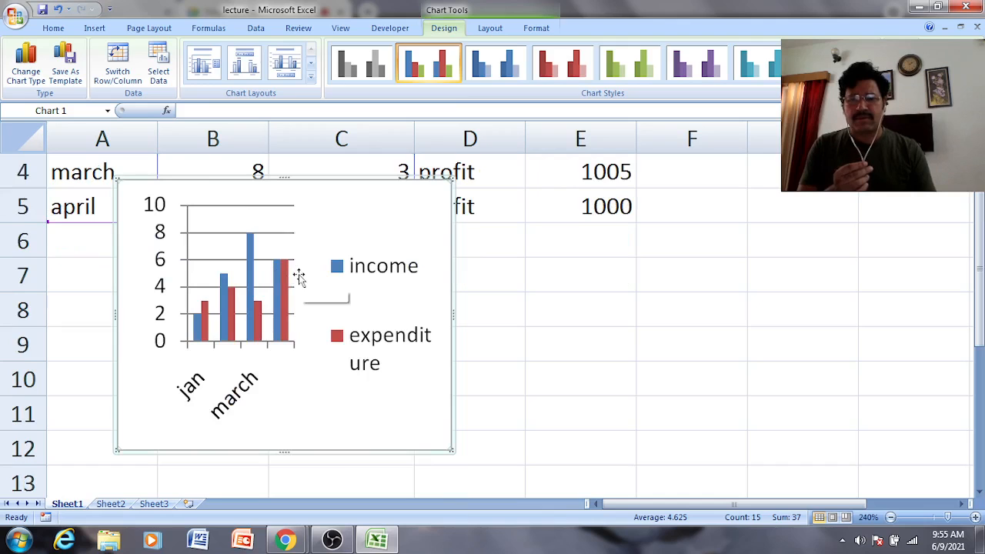
Step: Move the chart clear of the income and expenditure data to start at column E, and shift its plot area slightly up and left
left_click_drag(306, 277, 719, 279)
scroll(608, 322, "up", 1)
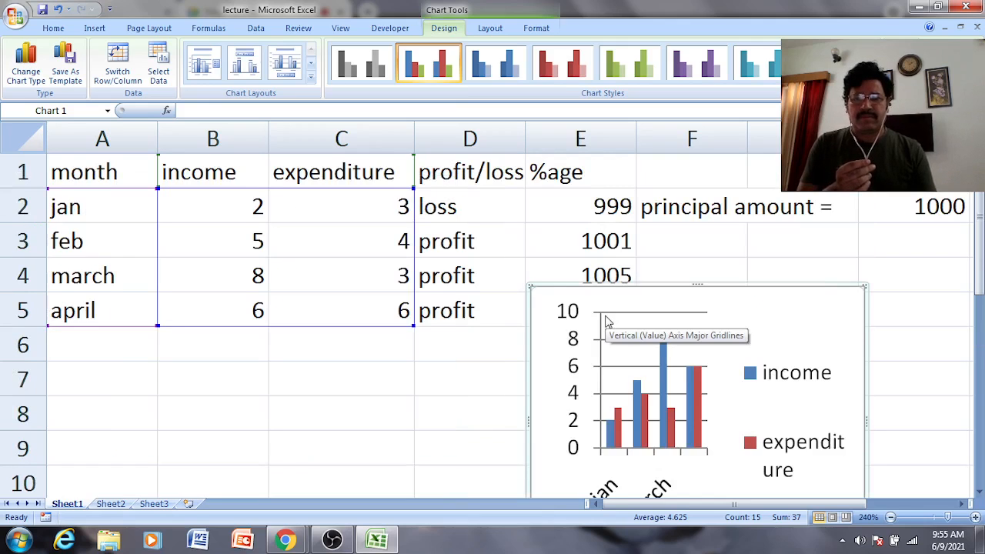
left_click(702, 373)
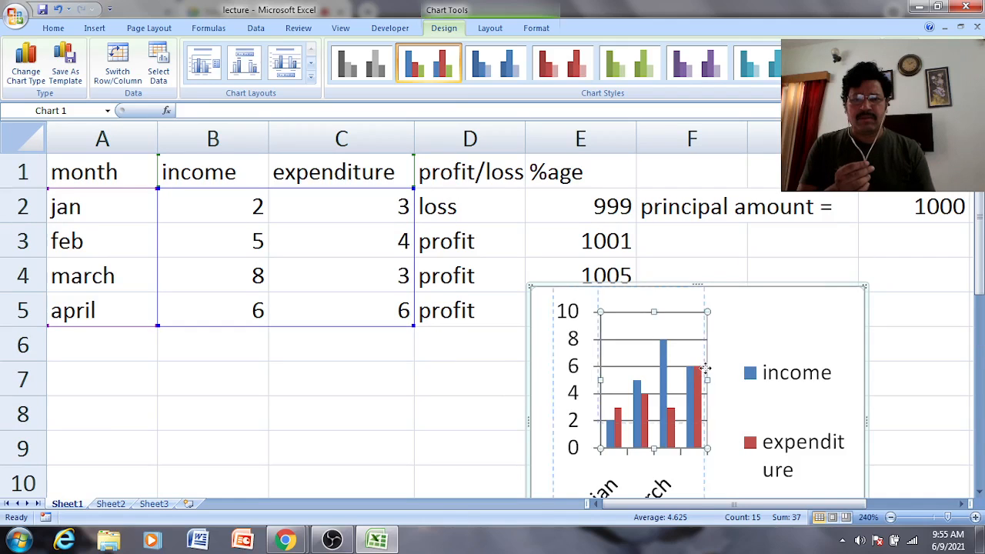
left_click_drag(593, 222, 591, 221)
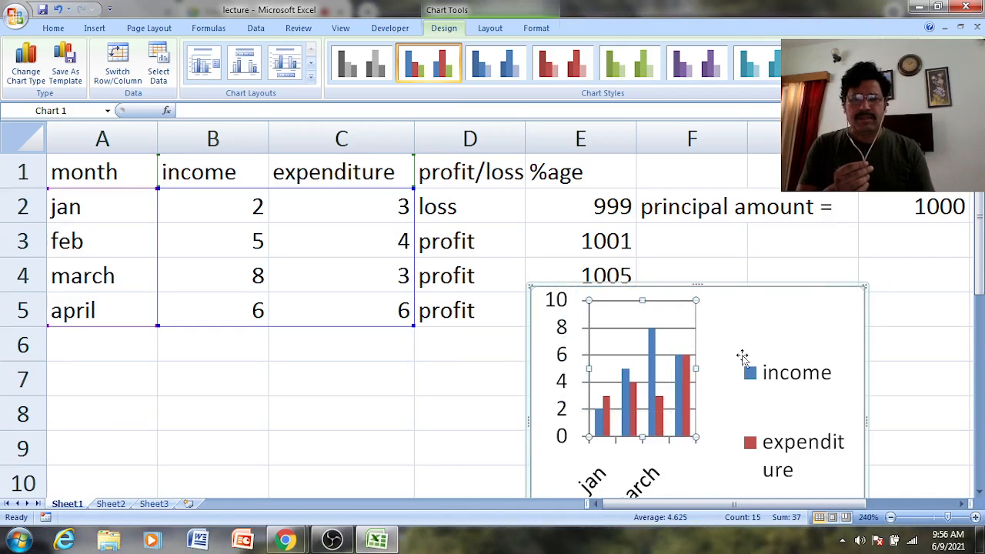
Step: Undo the plot area shift and the last chart move, then reposition the chart over columns D to F starting at row 1
key("ctrl+z")
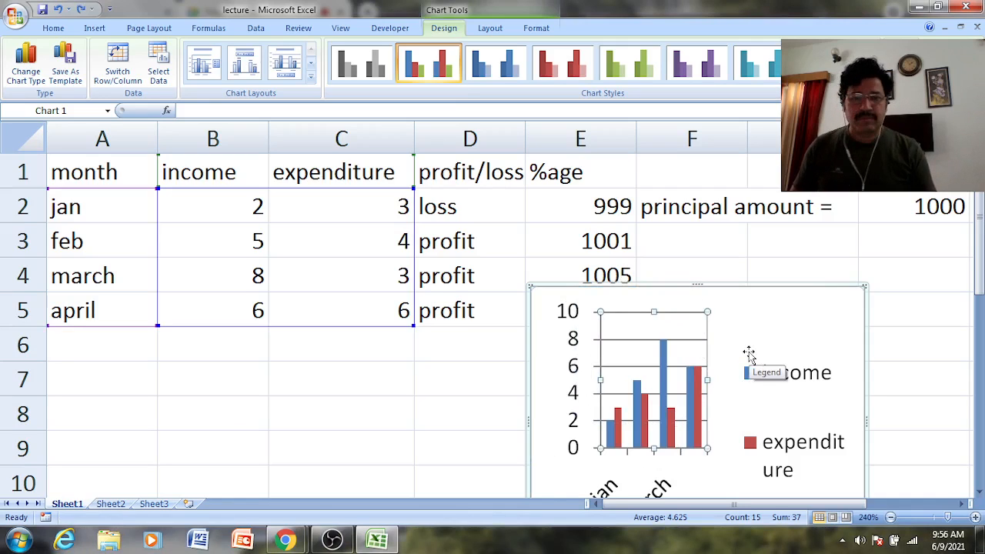
key("ctrl+z")
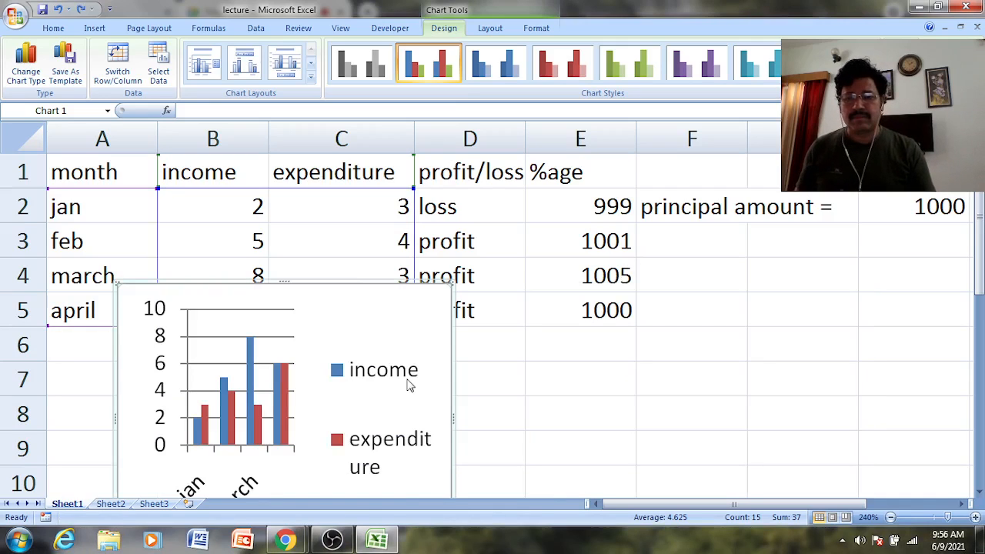
left_click_drag(371, 337, 666, 202)
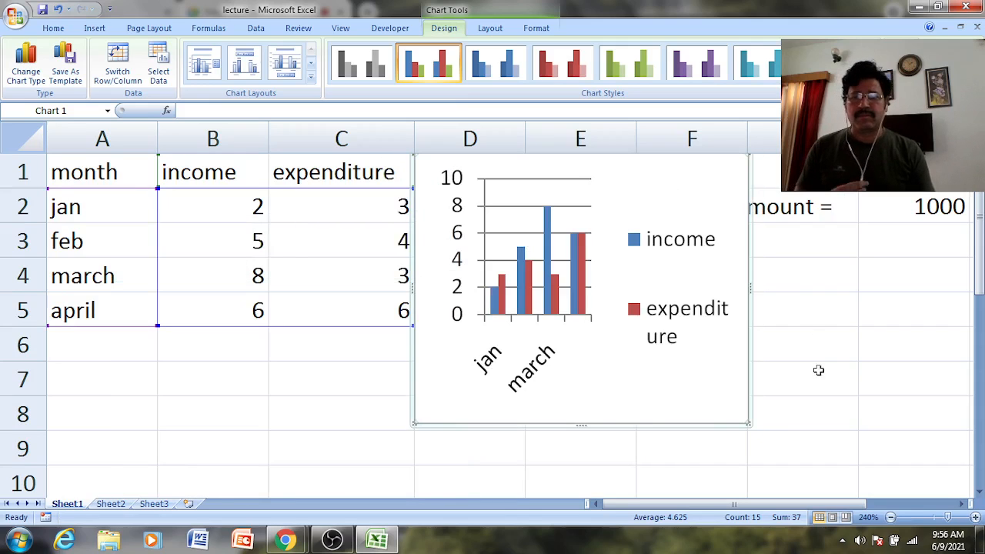
left_click(292, 428)
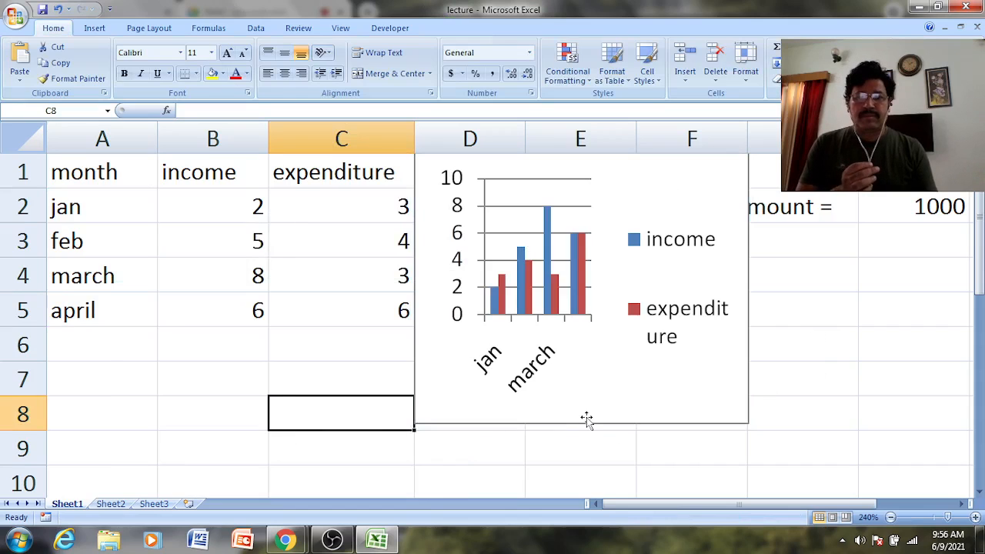
Step: Widen the chart from its right edge until it reaches about the middle of column H
left_click(747, 264)
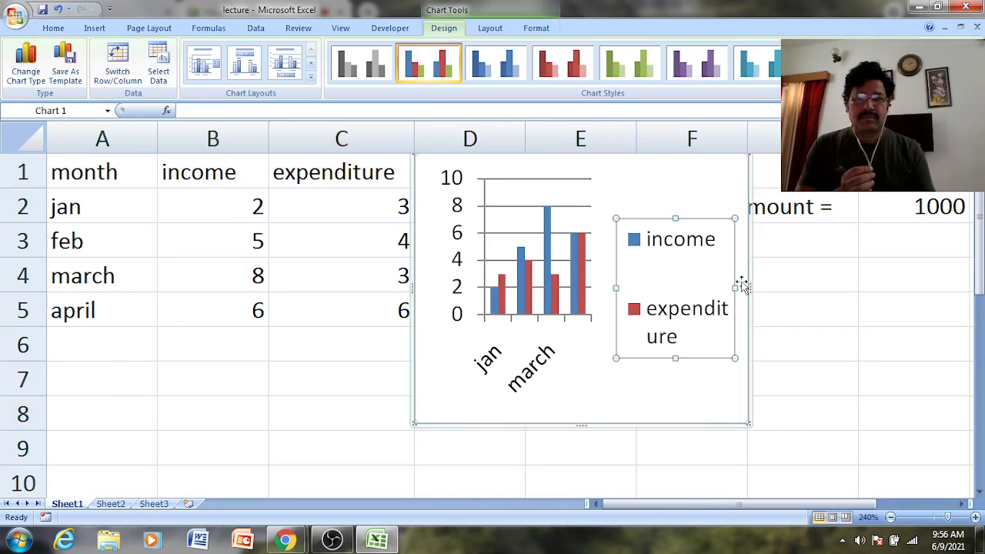
left_click_drag(747, 286, 912, 290)
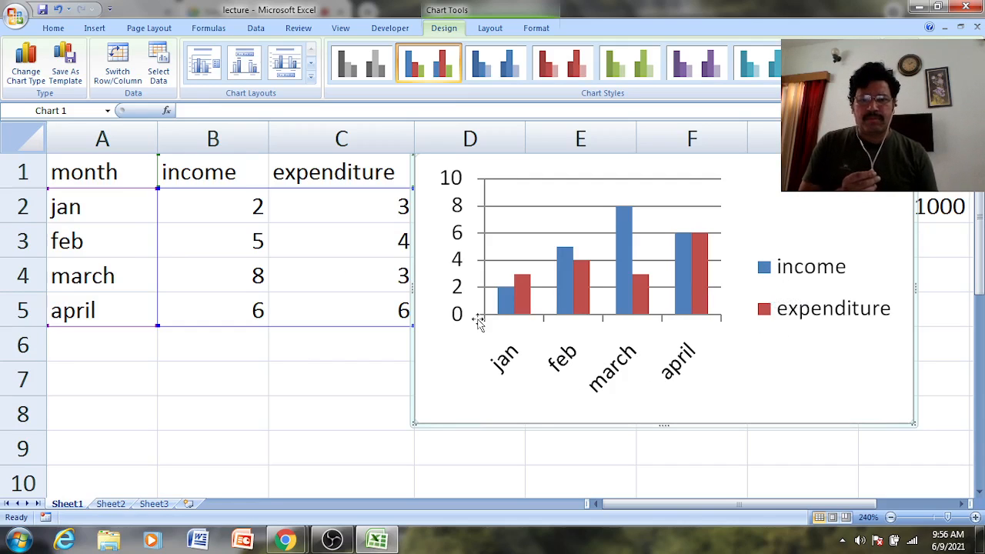
mouse_move(508, 311)
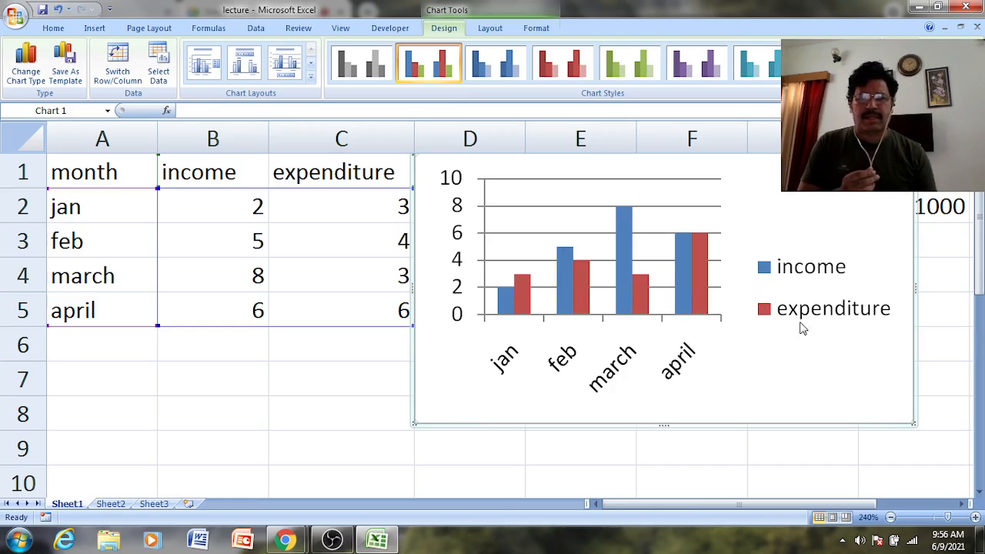
left_click(801, 286)
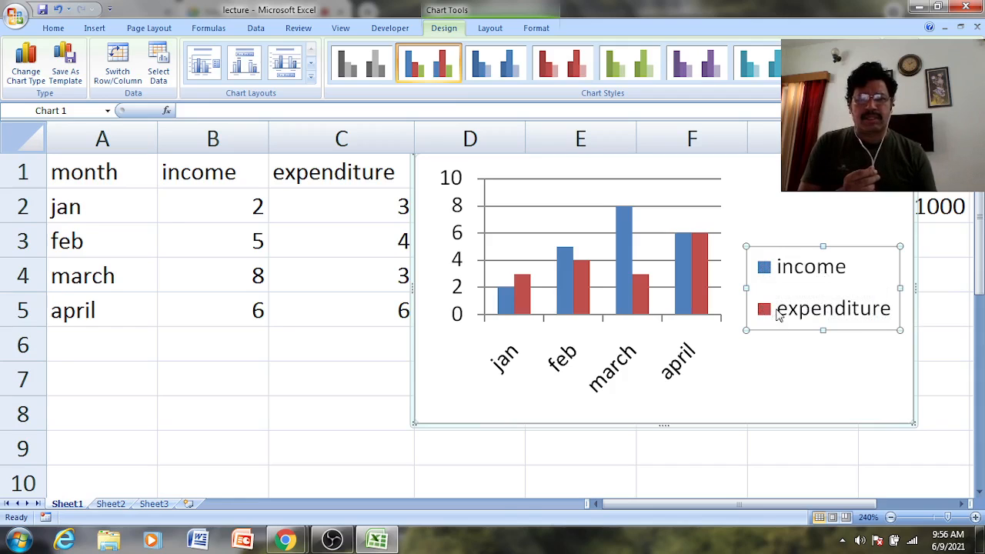
left_click(839, 213)
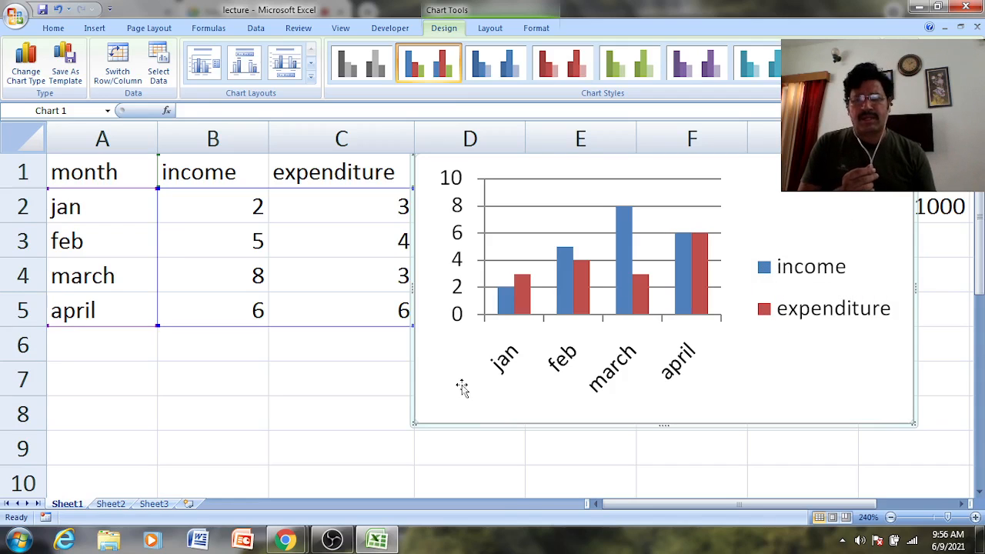
Step: Delete the horizontal gridlines from the column chart
left_click(522, 208)
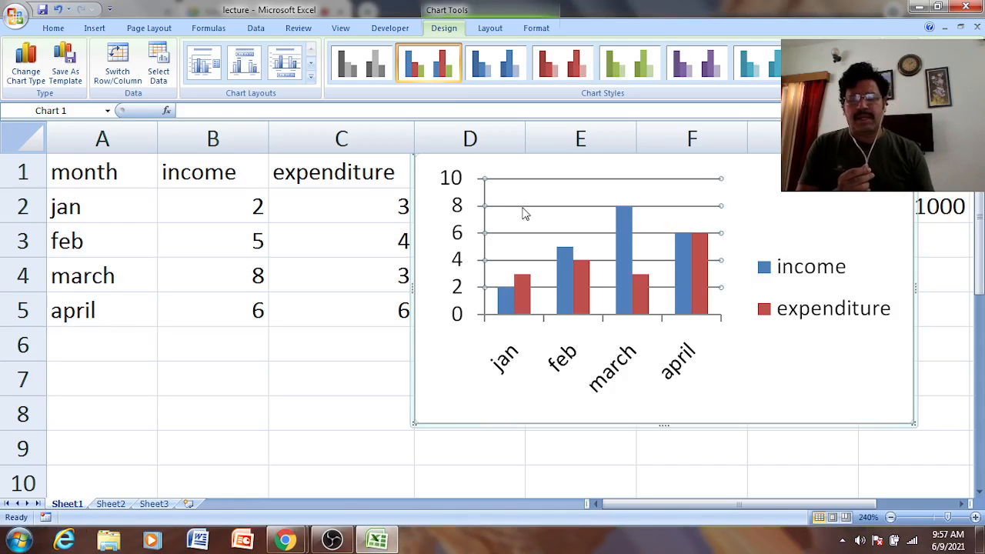
right_click(523, 214)
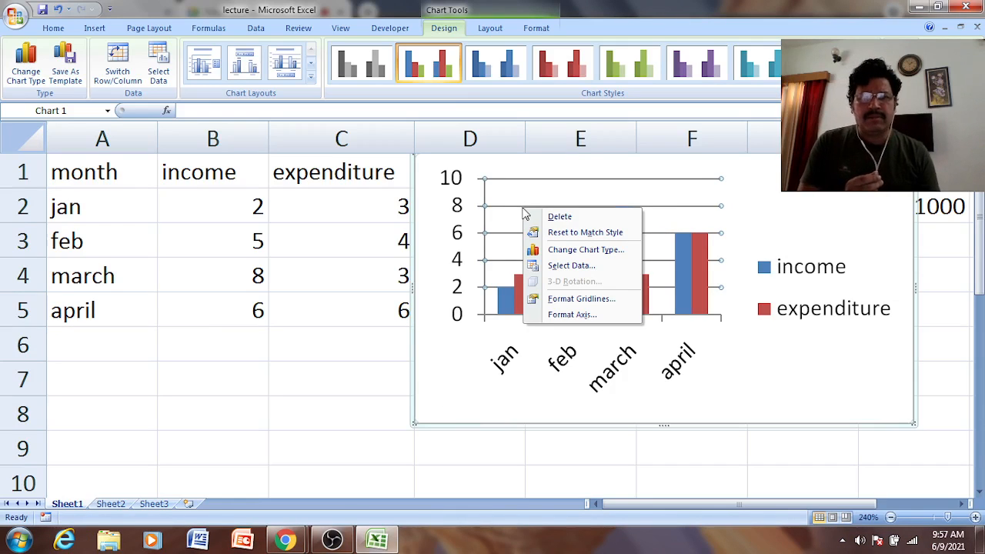
left_click(576, 218)
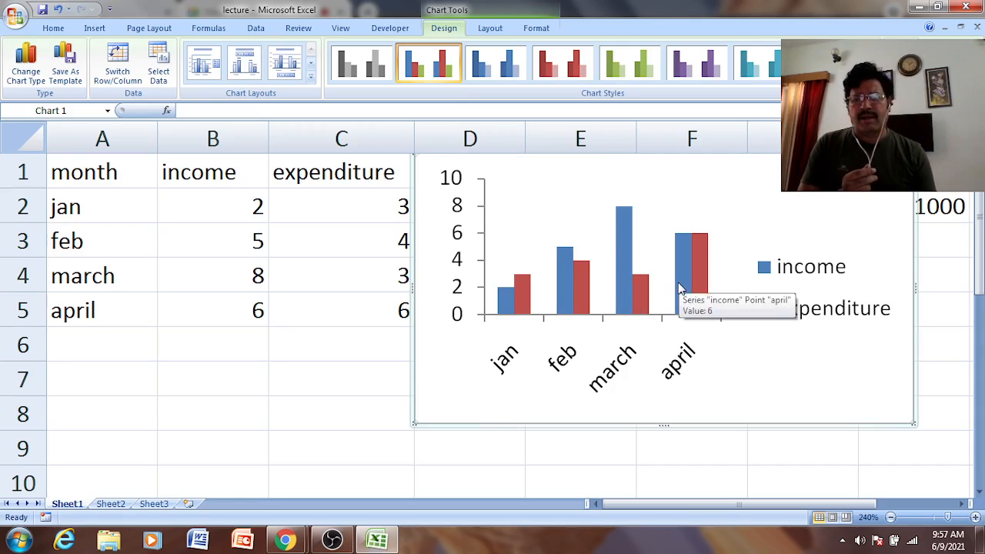
Step: Change the chart type to a 2-D stacked column chart
right_click(599, 248)
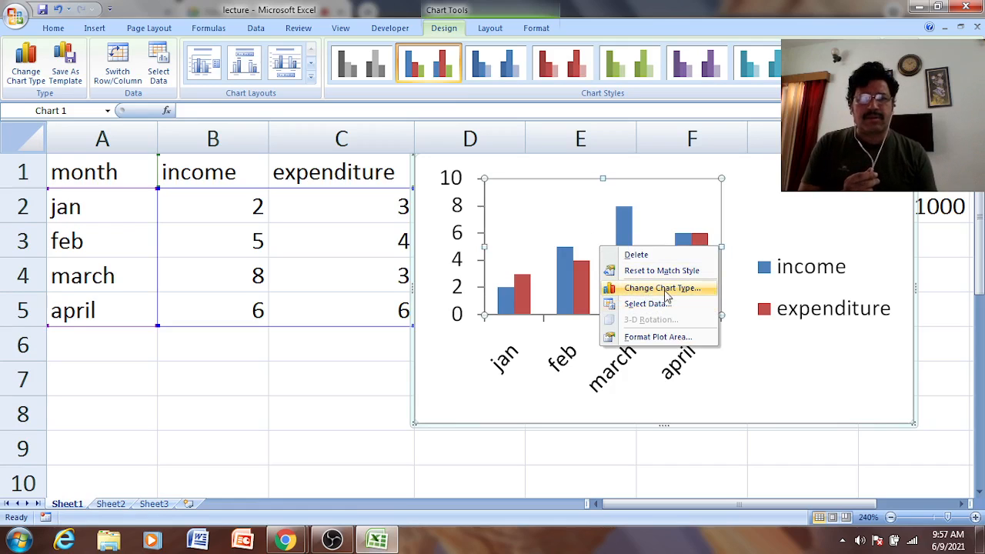
left_click(662, 287)
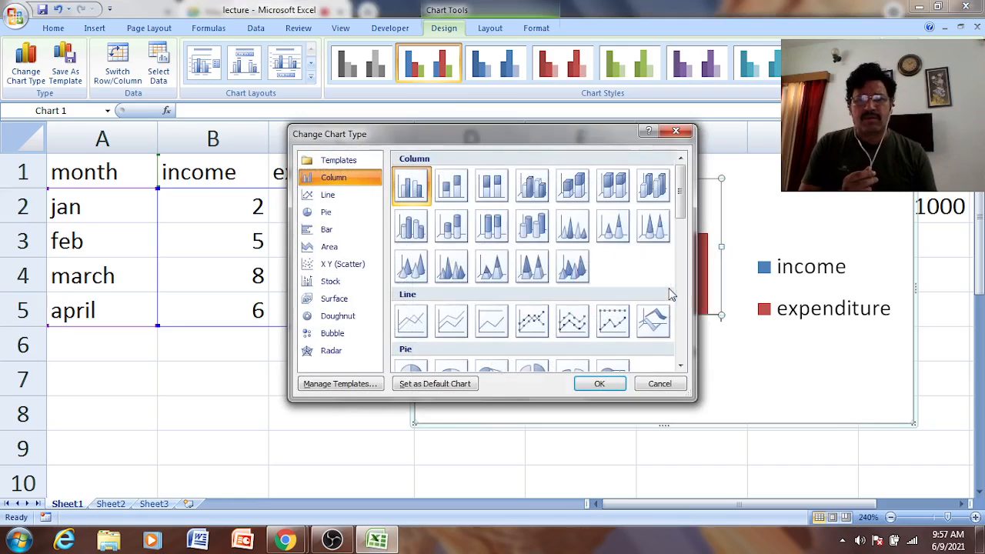
left_click(452, 188)
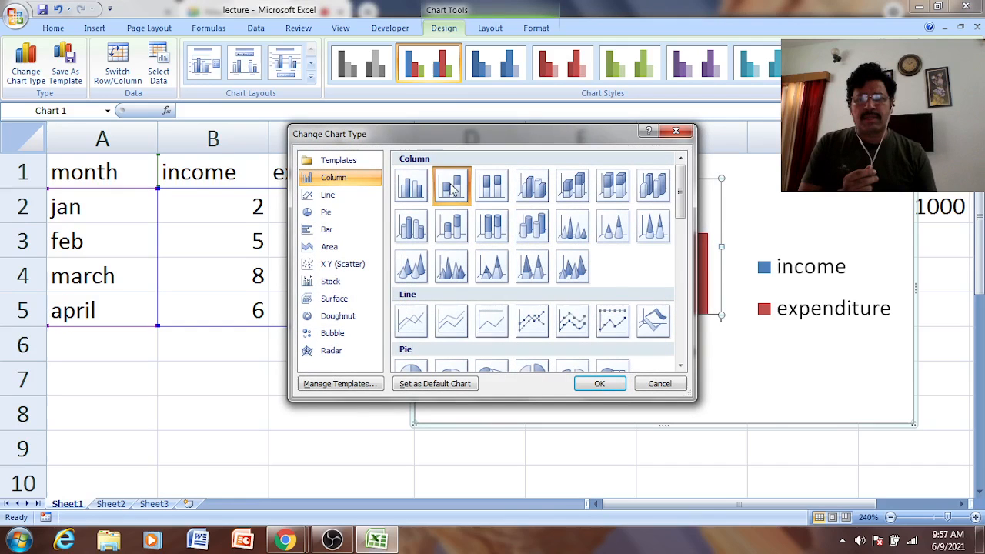
left_click(600, 385)
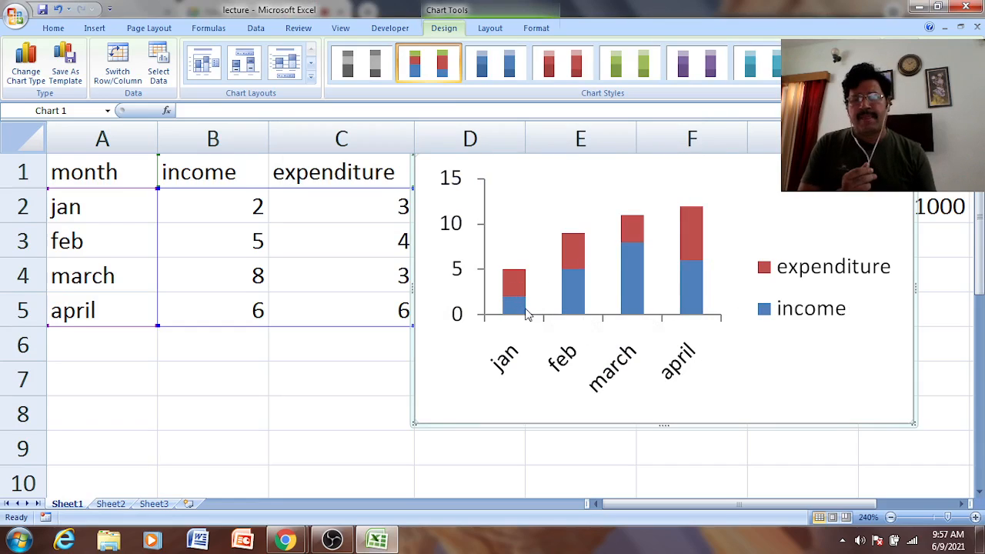
Step: Change the chart type to a 100% stacked pyramid chart
mouse_move(508, 307)
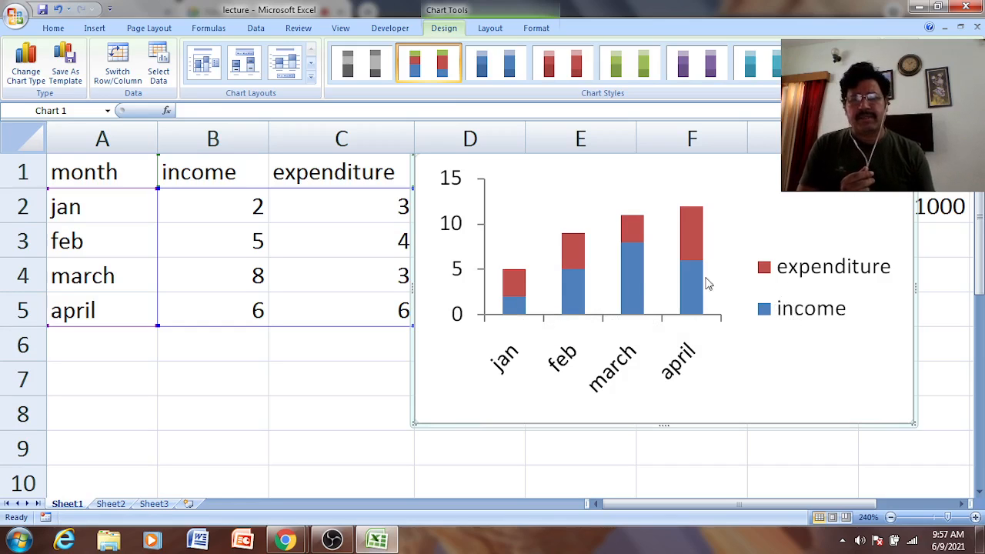
right_click(592, 281)
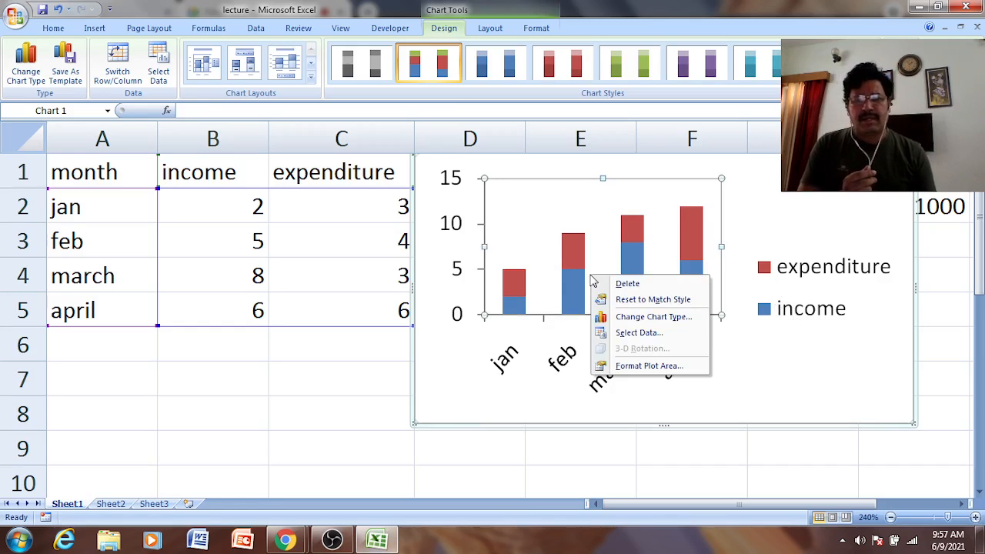
left_click(647, 316)
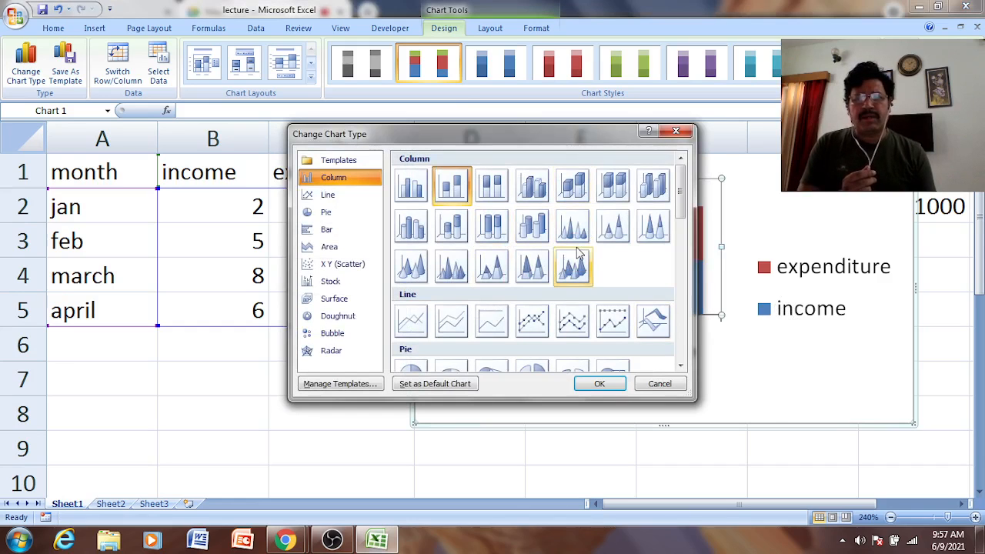
left_click(532, 268)
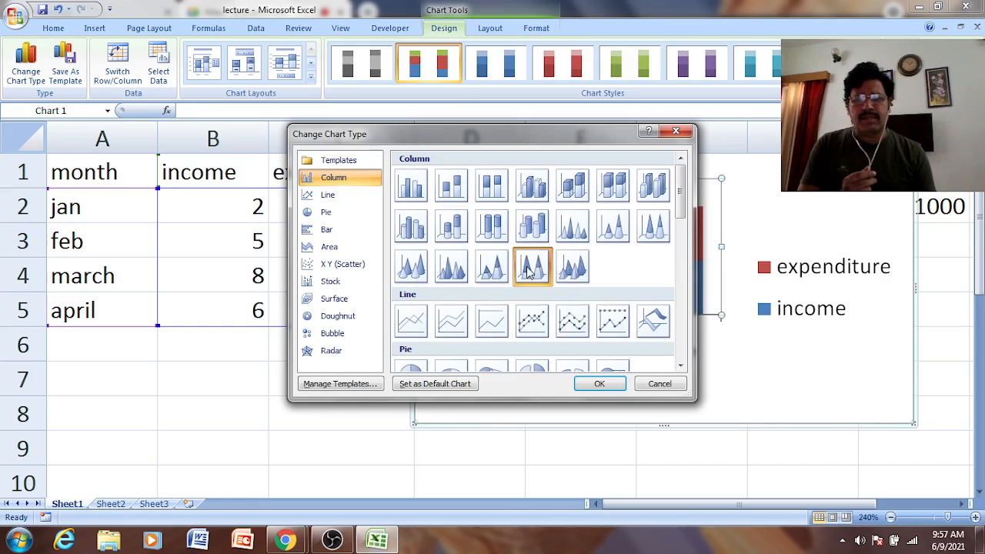
left_click(599, 384)
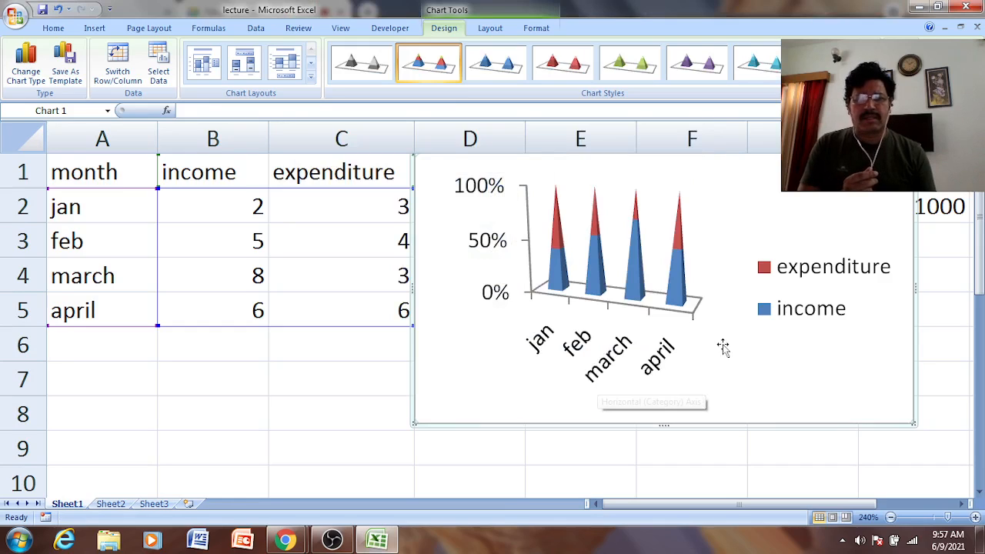
Step: Change the chart type to a line chart with markers for income and expenditure
right_click(603, 252)
left_click(663, 293)
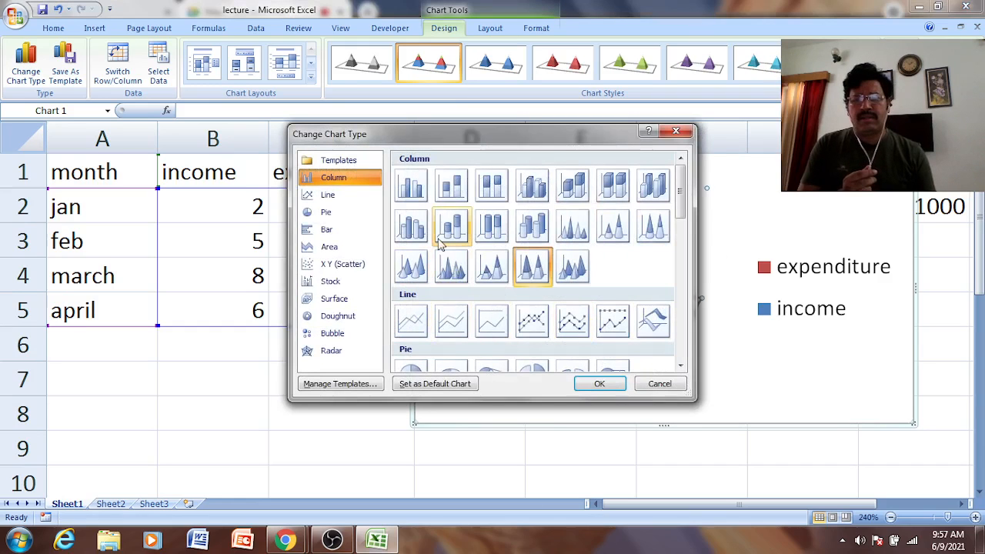
left_click(334, 196)
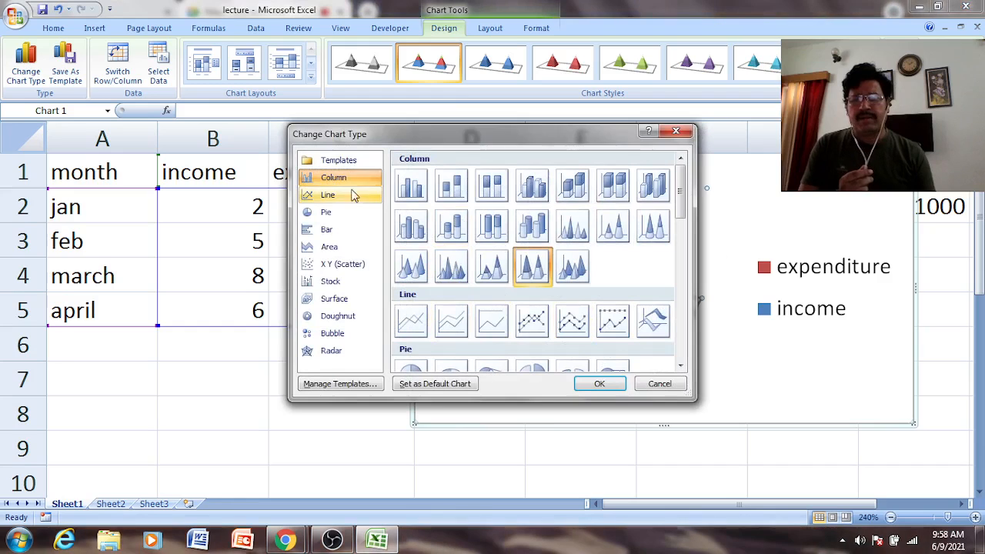
left_click(607, 388)
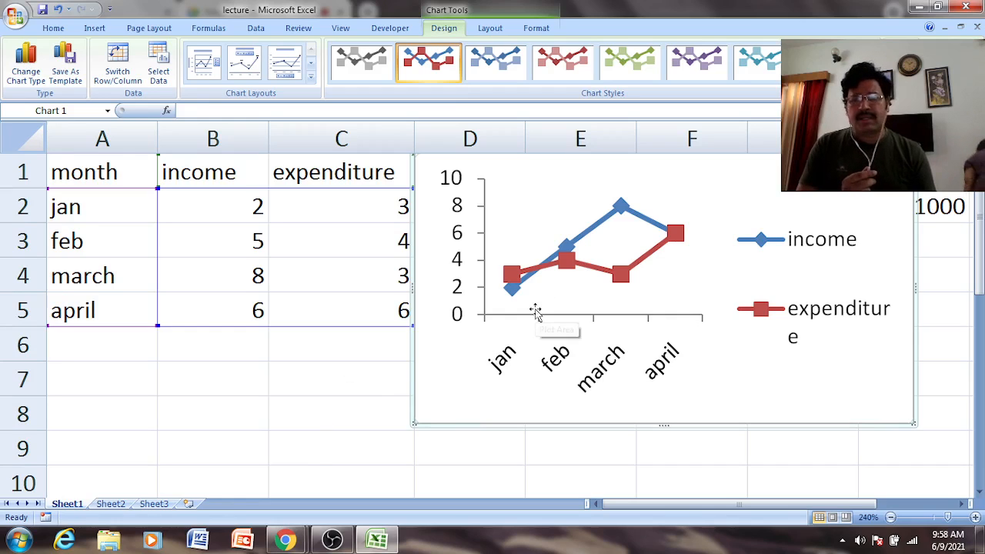
Step: Examine the IF formula in cell A1 of Sheet2
left_click(112, 506)
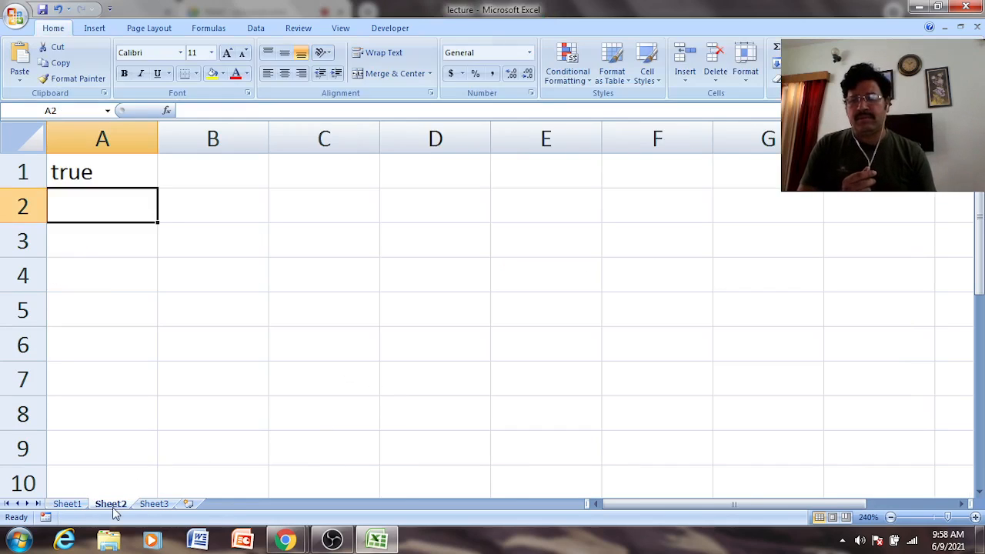
left_click(106, 177)
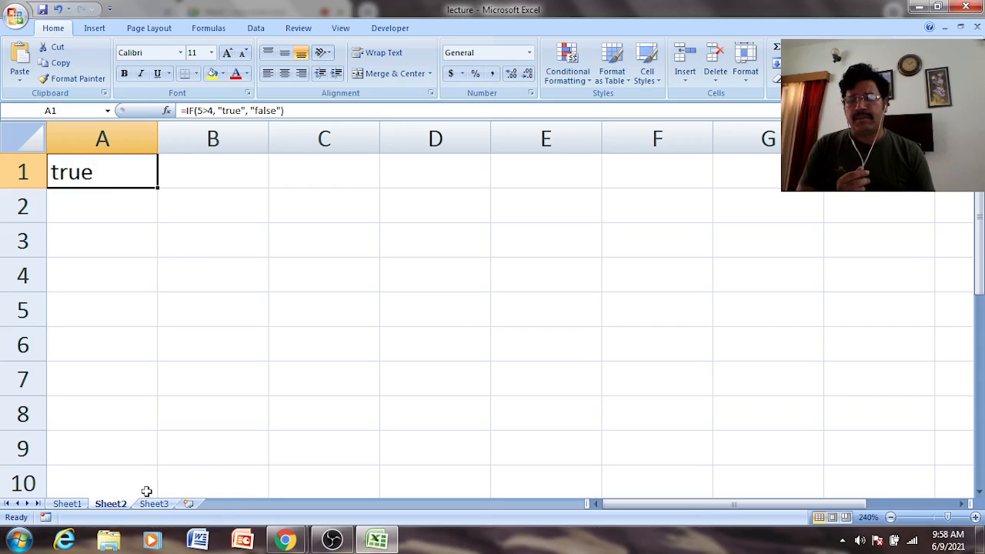
Step: Return to Sheet1, delete the line chart and select the empty cell B7
left_click(72, 504)
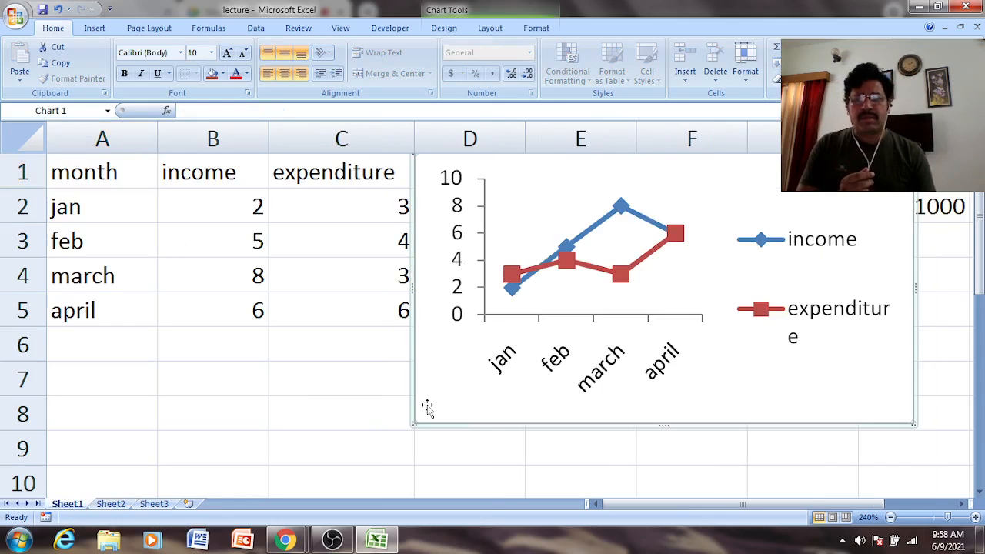
key("Delete")
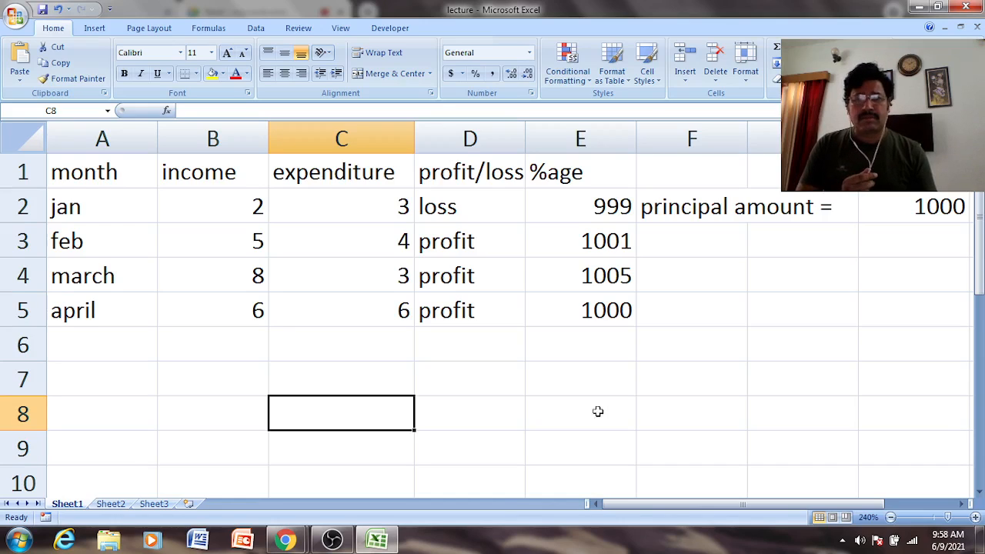
left_click(213, 375)
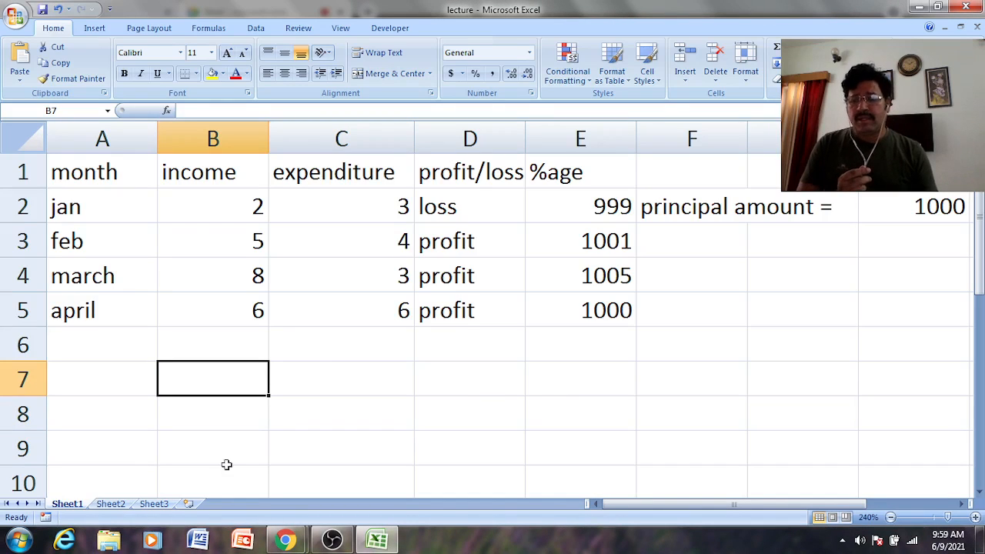
Step: Look through the contents of Sheet1, Sheet2 and Sheet3, ending on Sheet2
scroll(190, 449, "down", 2)
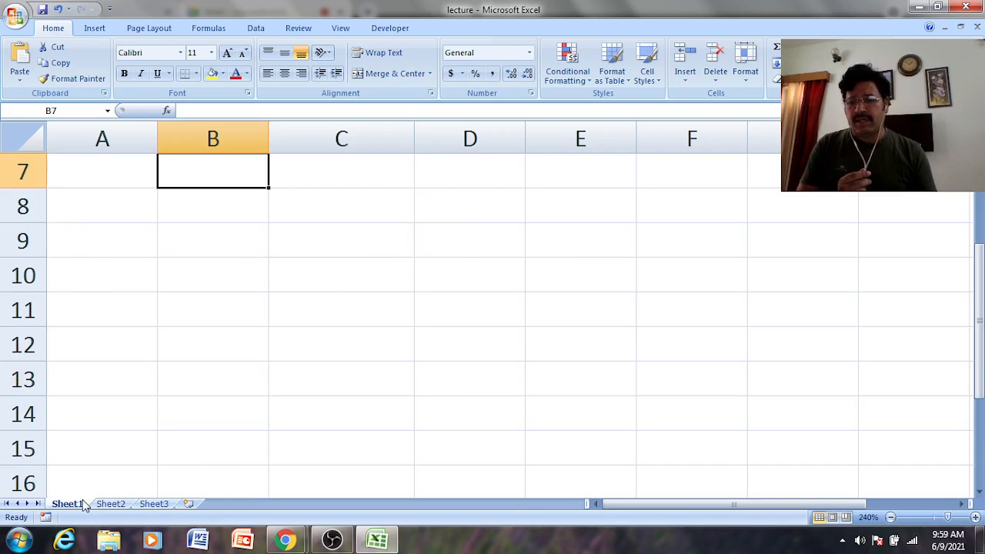
left_click(106, 505)
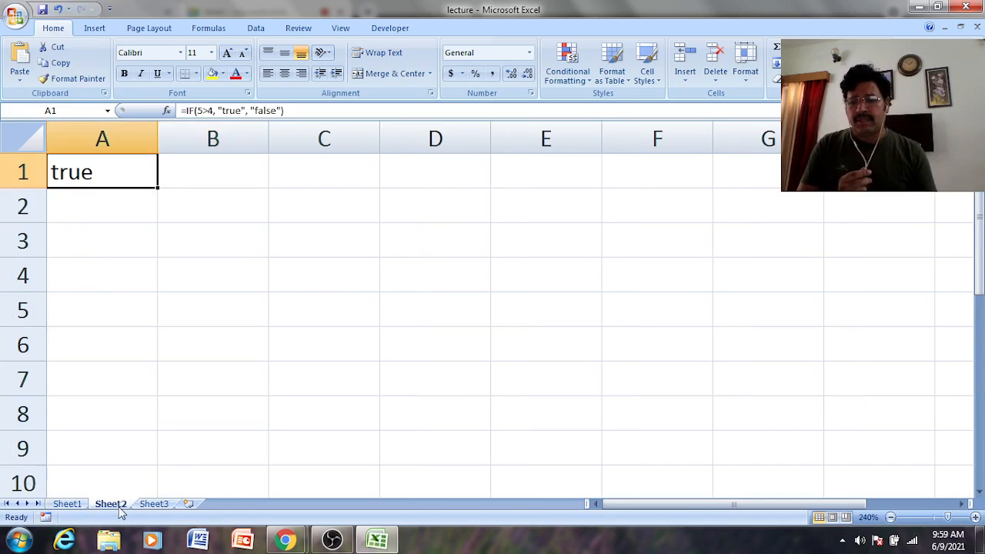
left_click(154, 505)
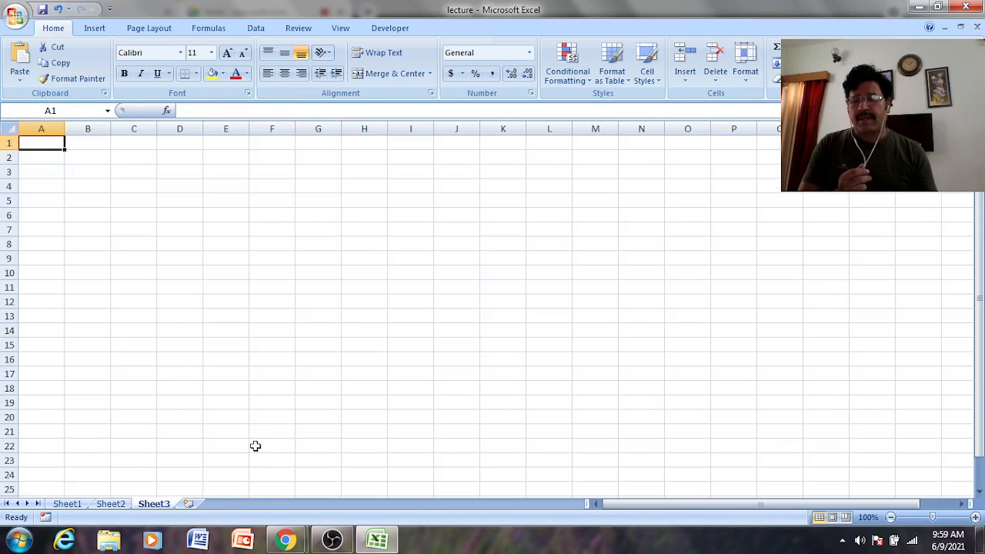
left_click(111, 504)
left_click(75, 504)
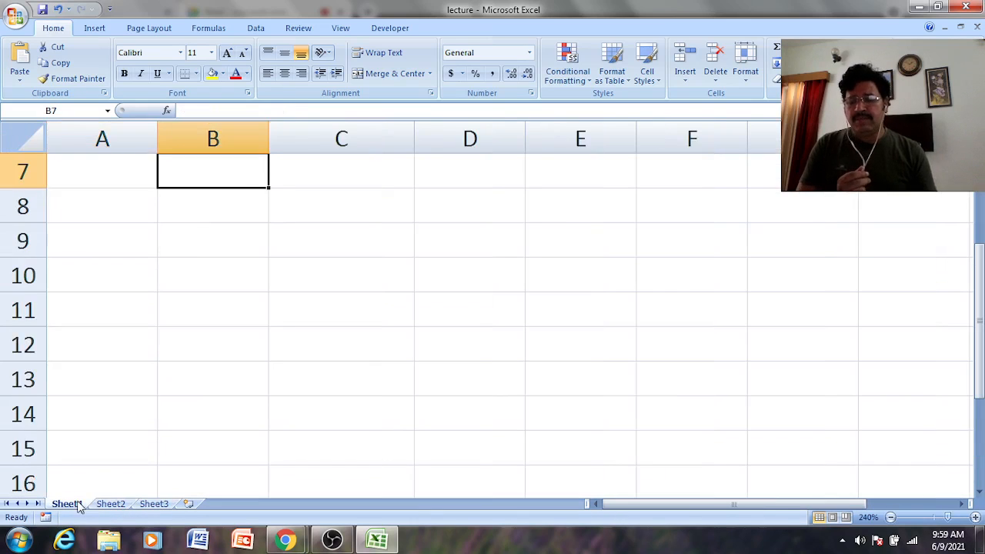
scroll(397, 308, "up", 2)
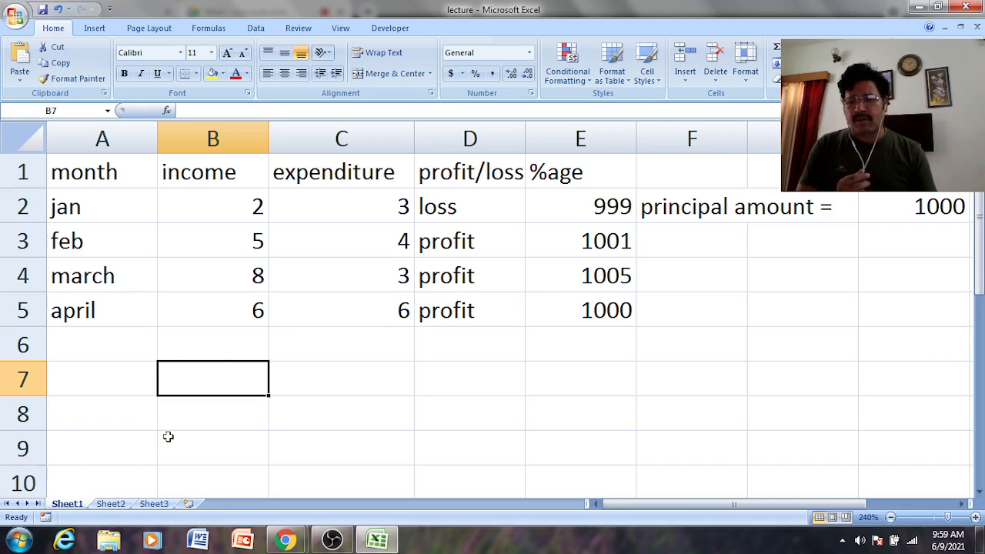
left_click(110, 505)
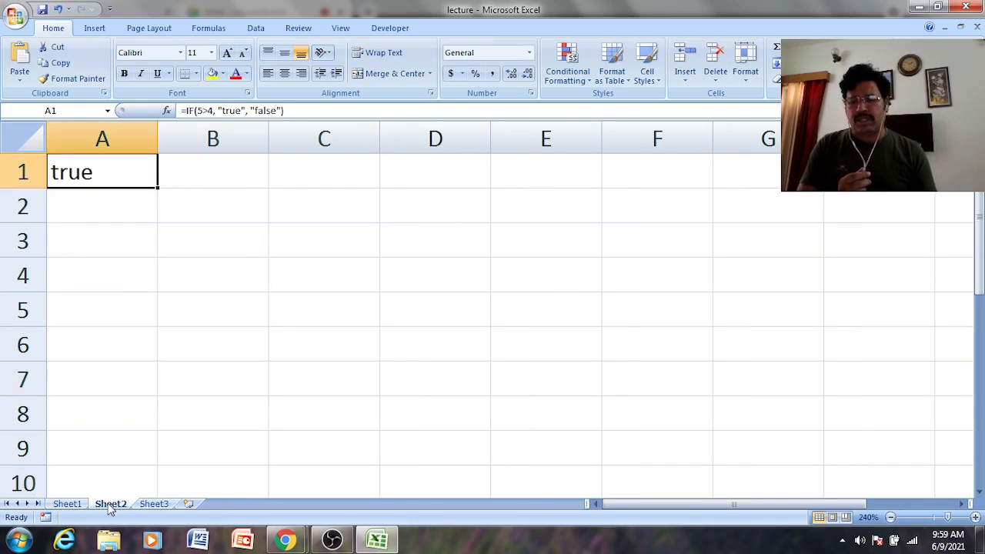
Step: Add two new blank worksheets at the end of the workbook, after Sheet3
left_click(152, 505)
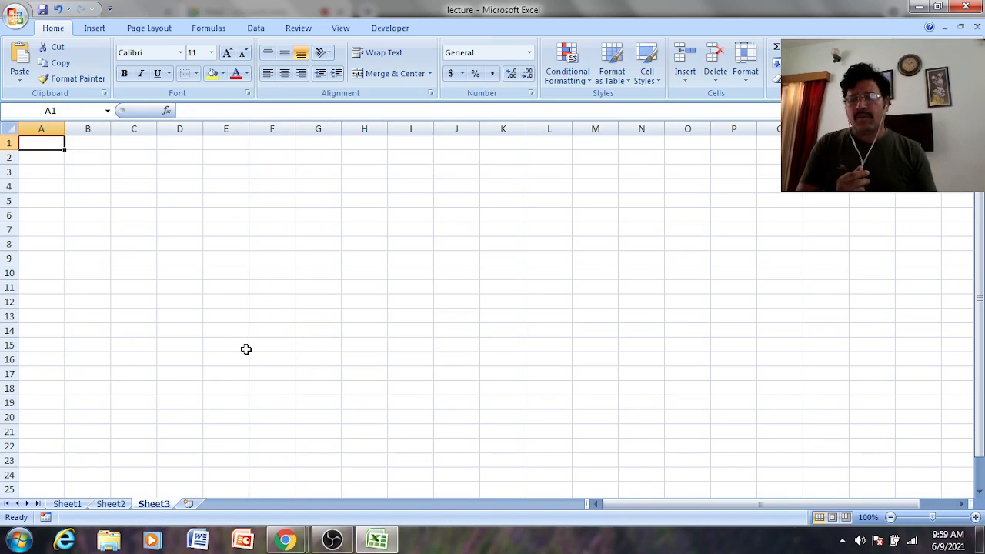
left_click(188, 505)
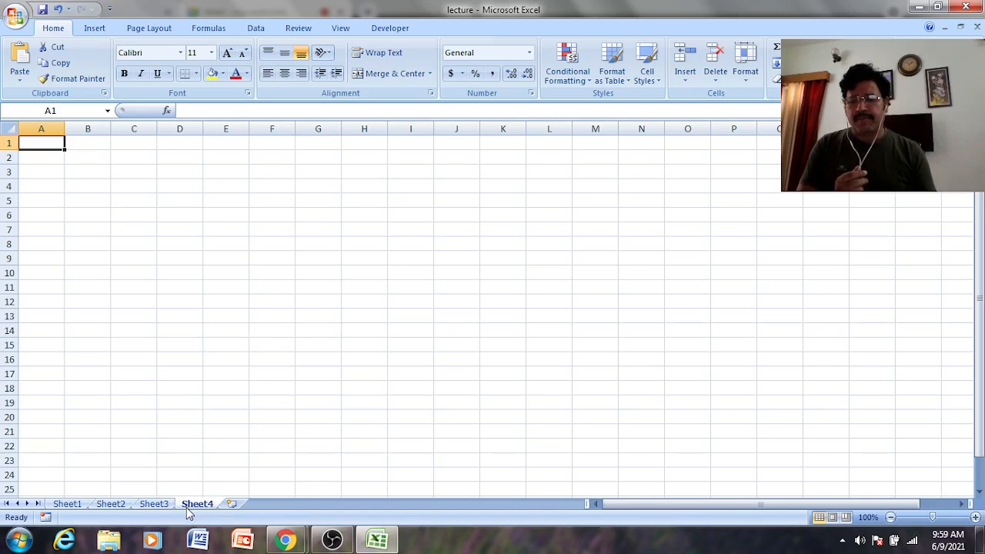
left_click(230, 503)
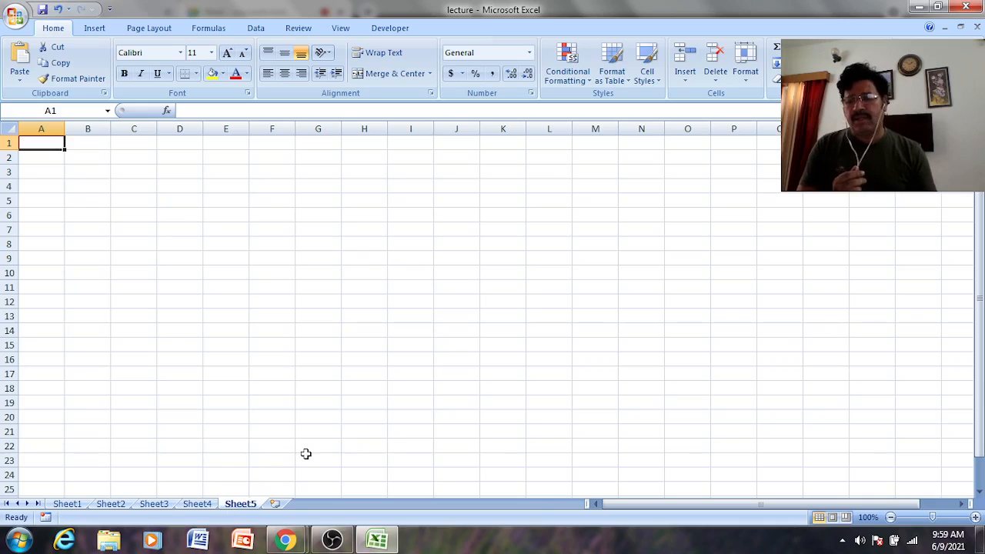
Step: Rename Sheet1, which holds the income and expenditure table, as "my data"
left_click(66, 505)
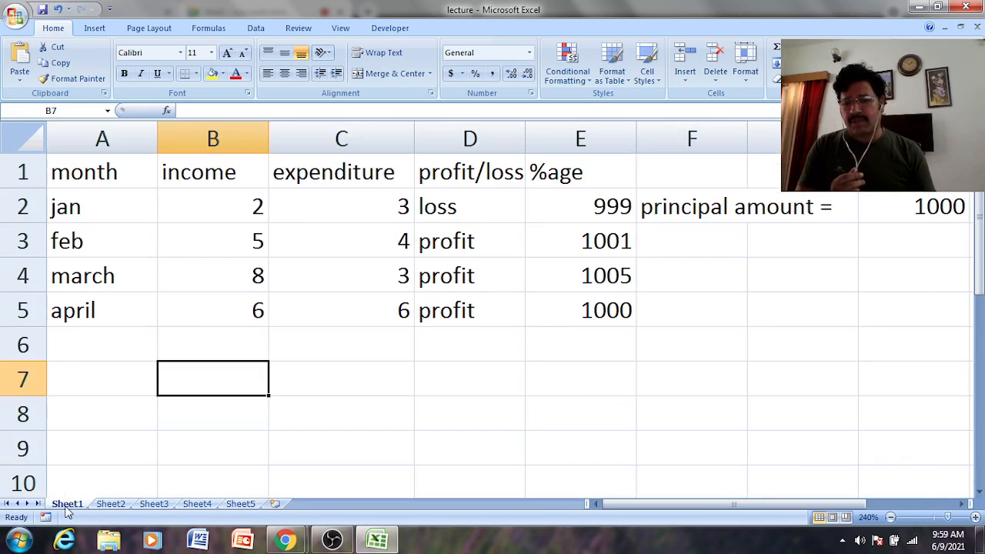
right_click(67, 507)
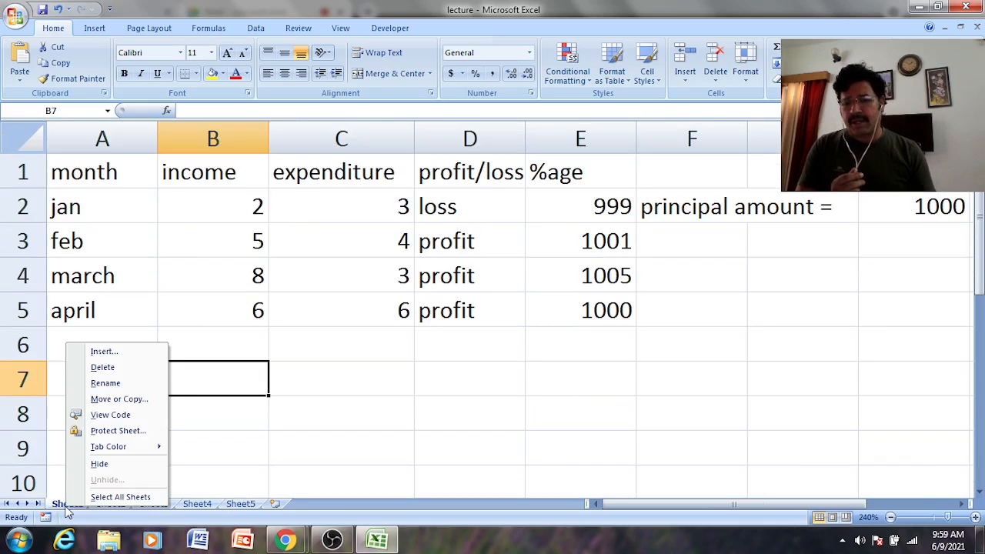
left_click(128, 384)
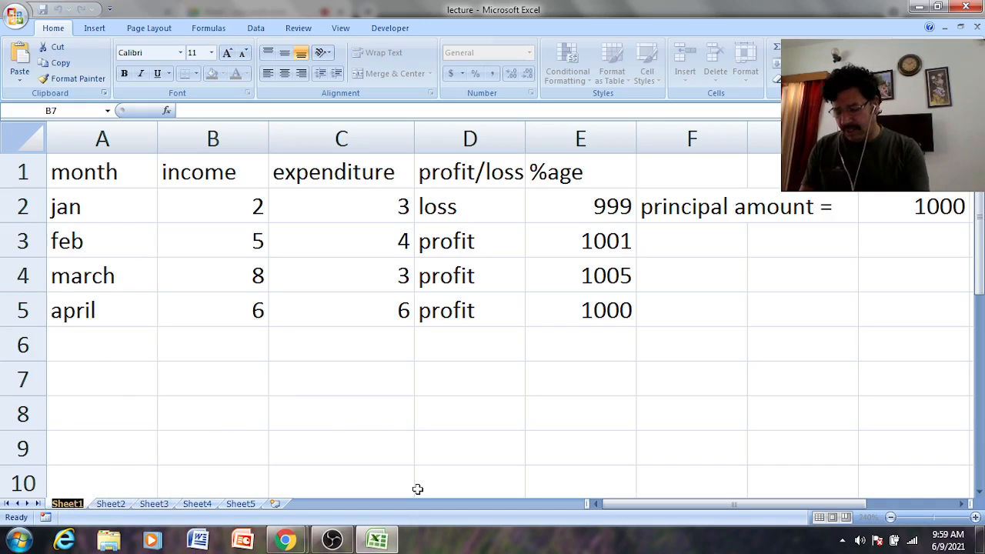
type("my data")
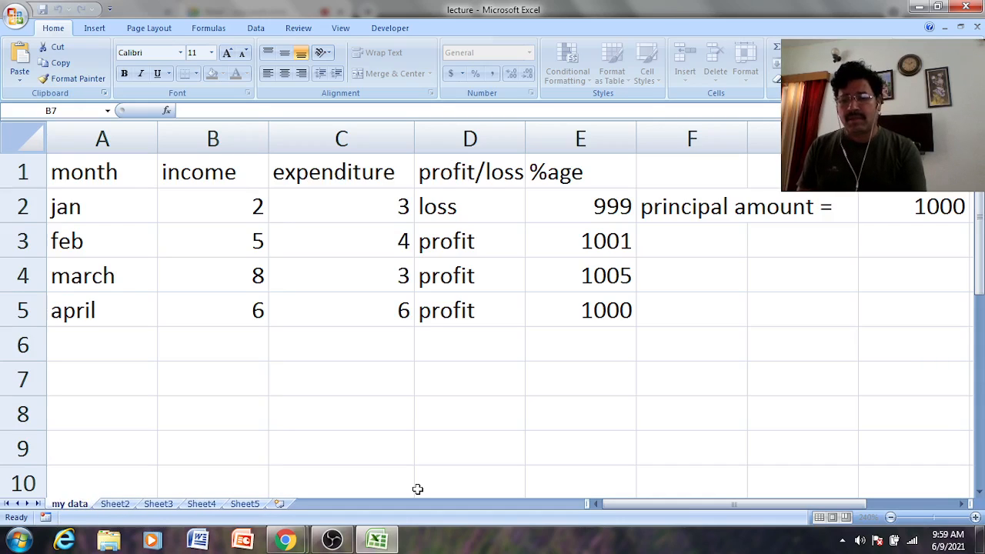
key("Return")
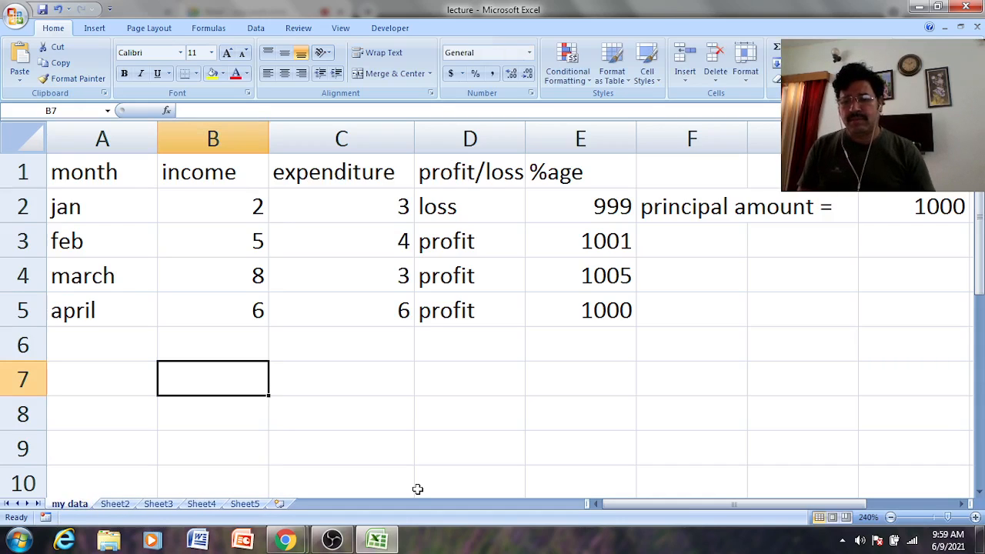
Step: Rename Sheet2, which holds the IF formula, as "college data"
left_click(111, 507)
right_click(110, 507)
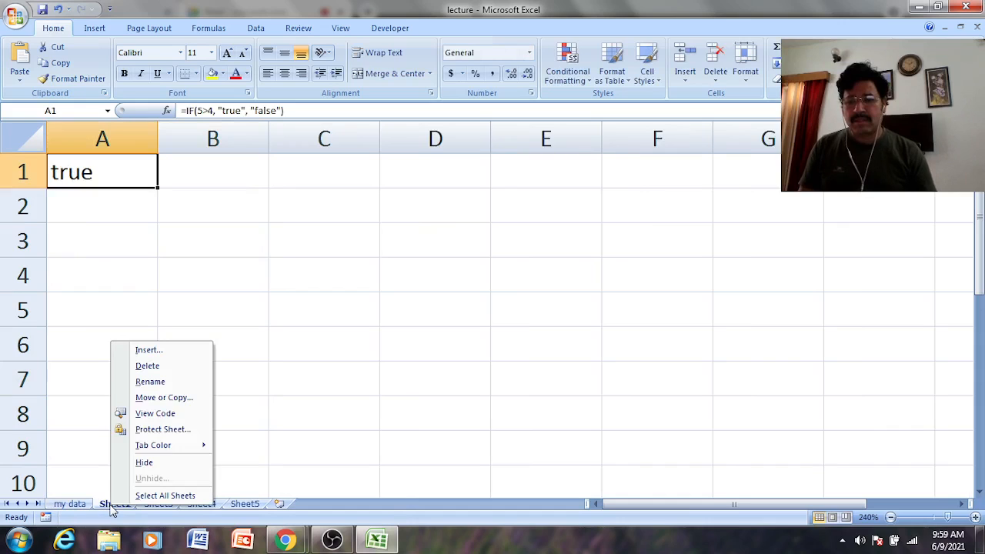
left_click(166, 382)
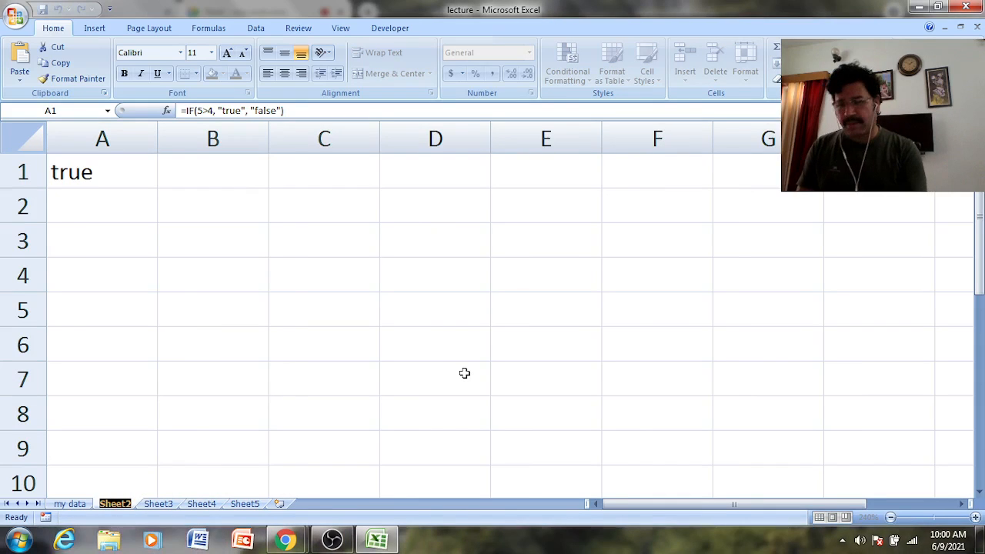
type("college data")
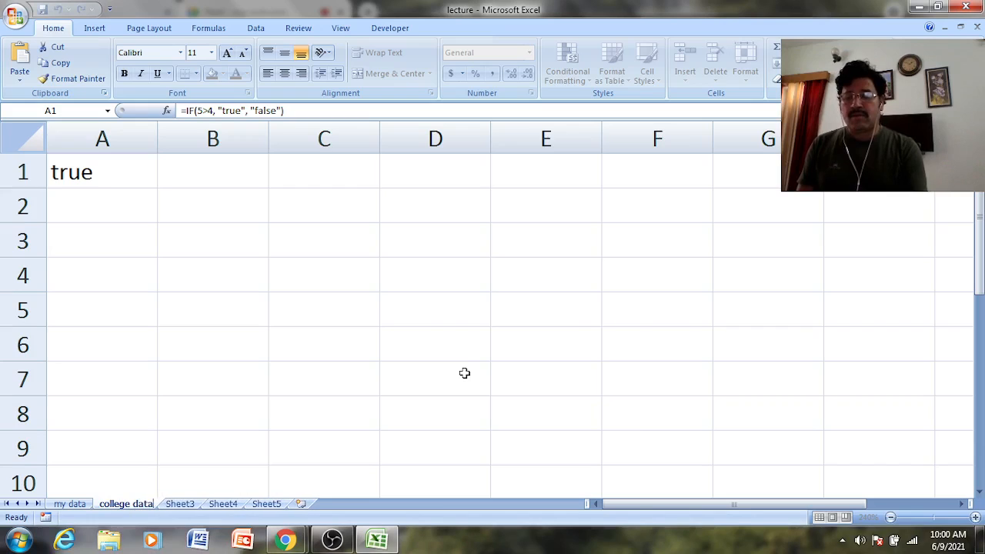
key("Return")
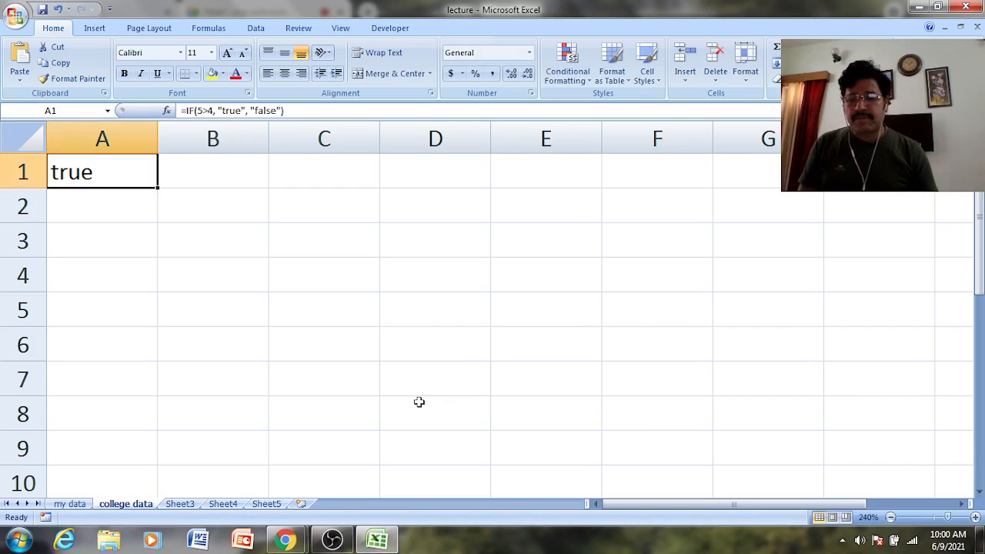
Step: Rename the blank Sheet3 as "department data" and select cell D21 on it
left_click(180, 504)
right_click(182, 506)
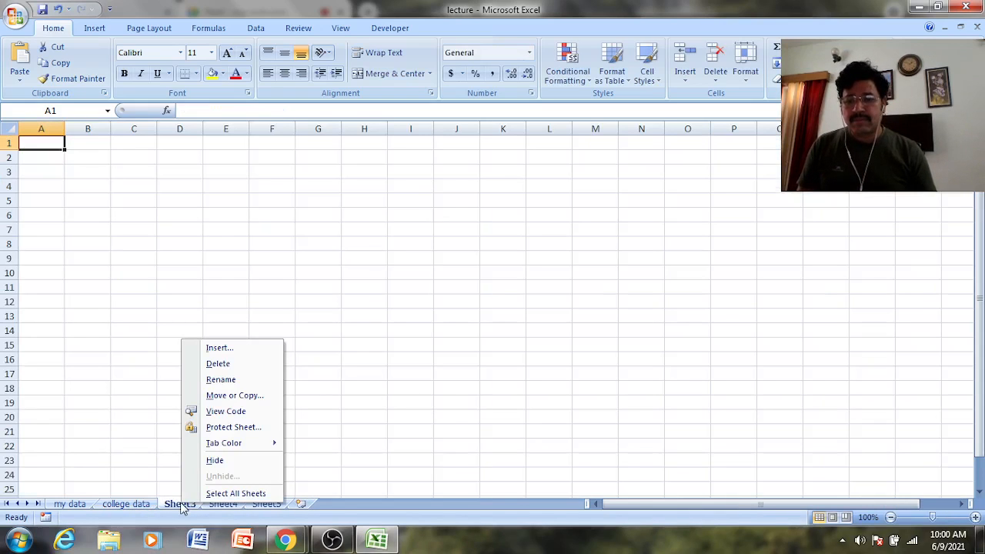
left_click(242, 381)
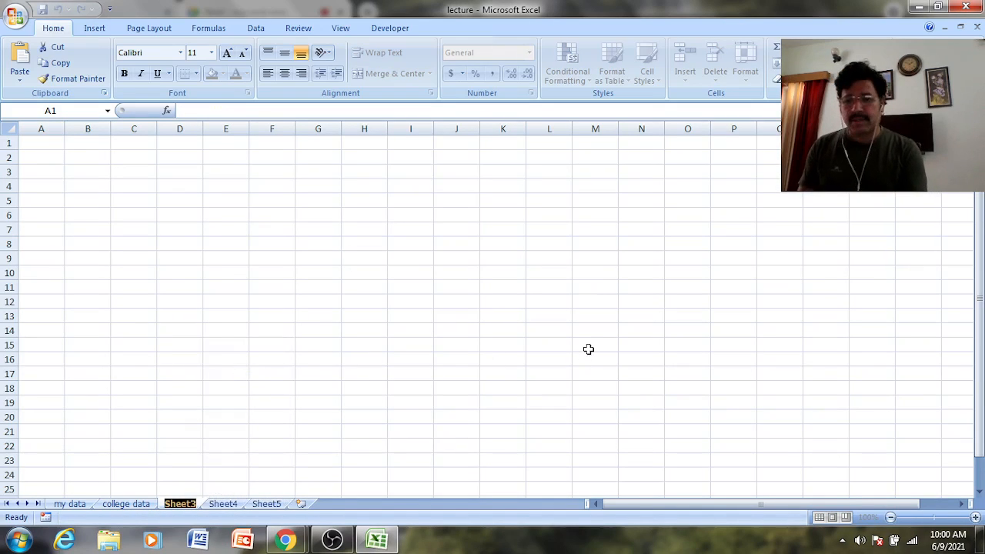
type("department")
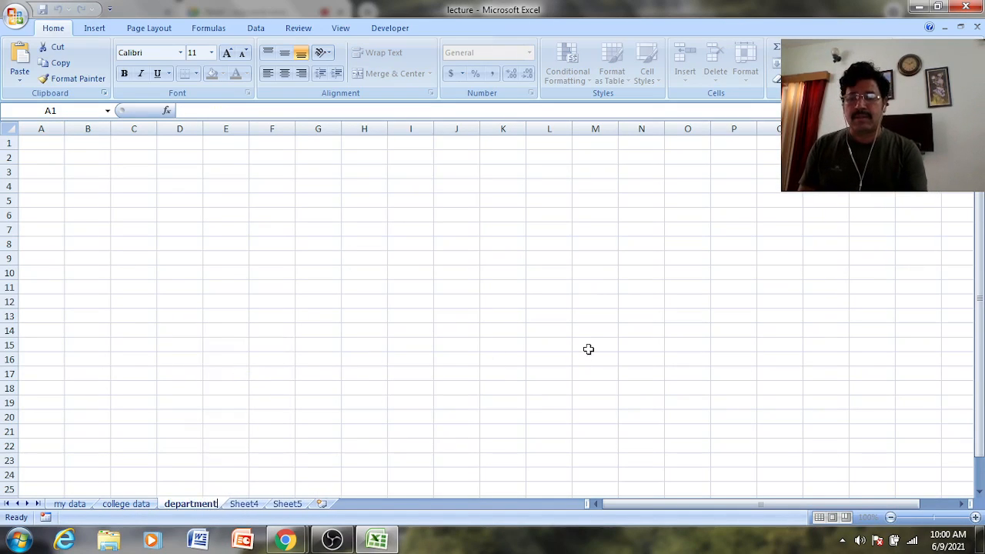
key("Return")
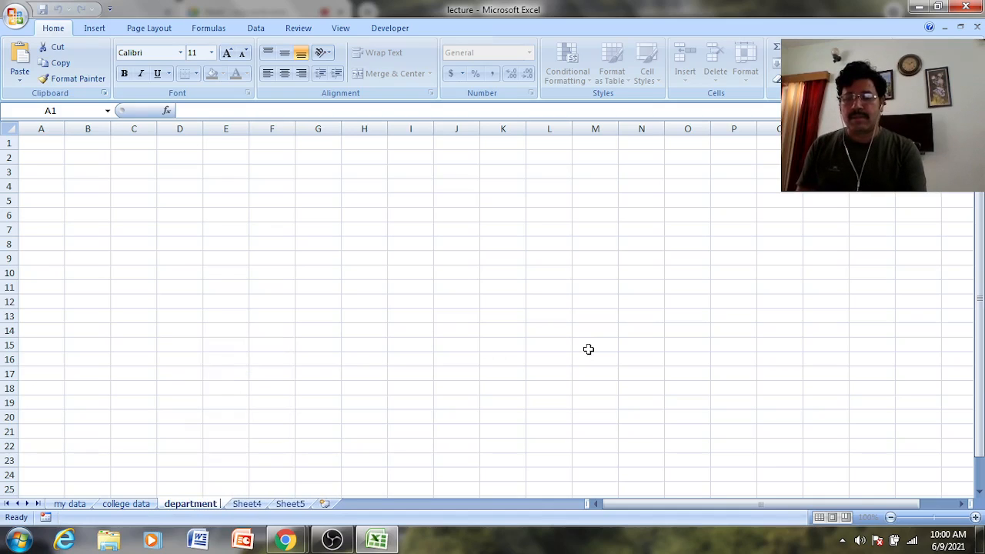
type("data")
key("Return")
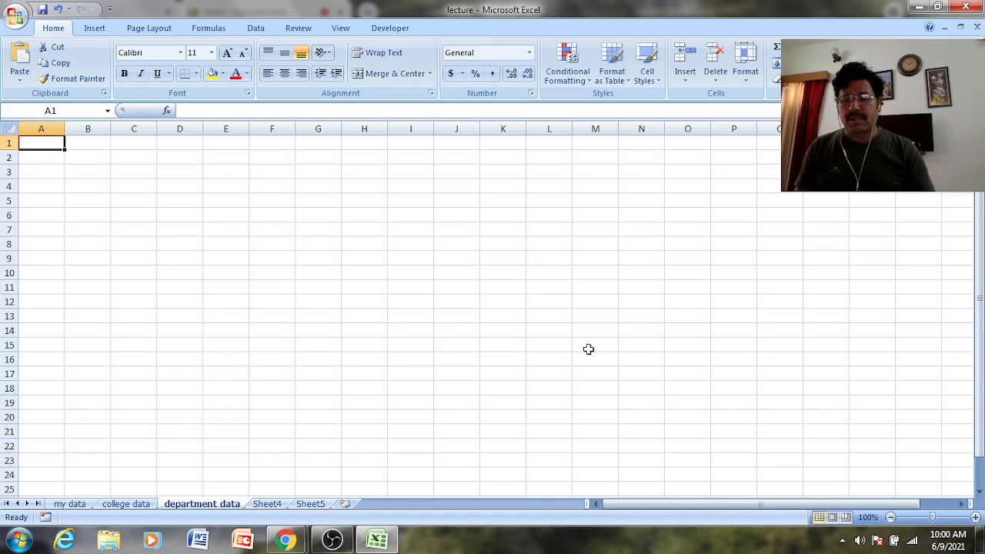
left_click(184, 427)
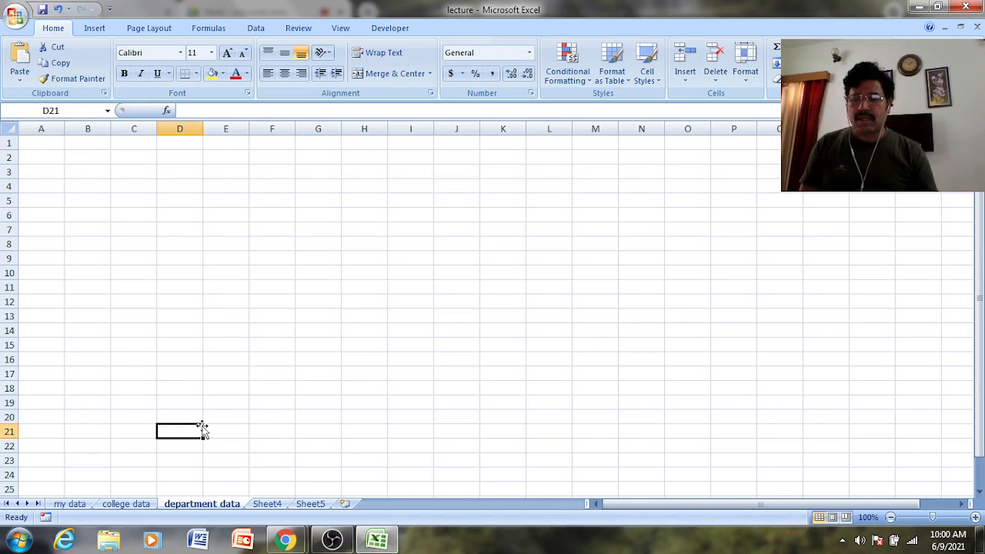
Step: Look over the my data and college data sheets, and move the department data sheet in front of my data
left_click(70, 504)
left_click(119, 505)
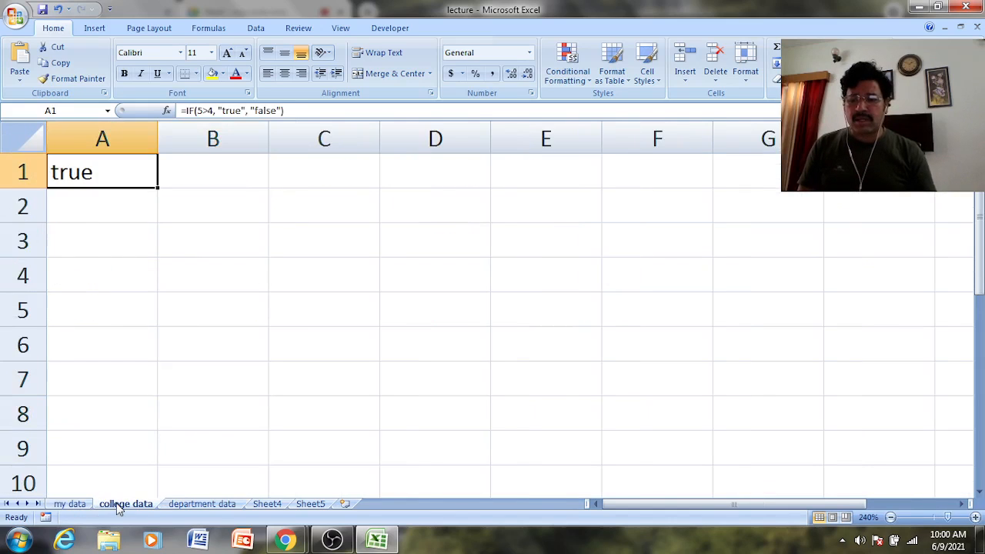
left_click(204, 505)
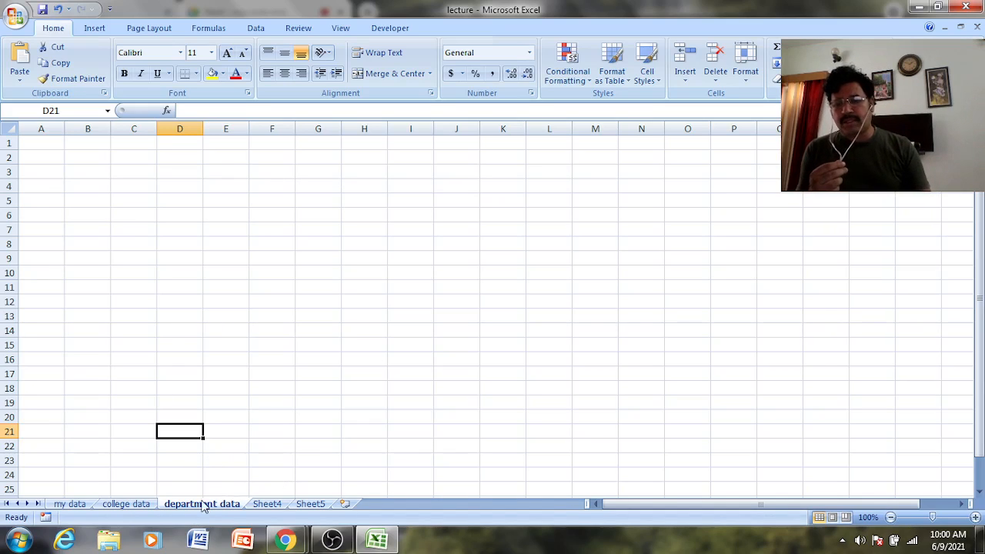
mouse_move(190, 503)
left_mouse_down()
mouse_move(77, 506)
mouse_move(189, 510)
left_mouse_up()
Step: Apply all borders to the month, income and expenditure cells A1:C5 on the my data sheet
left_click(69, 504)
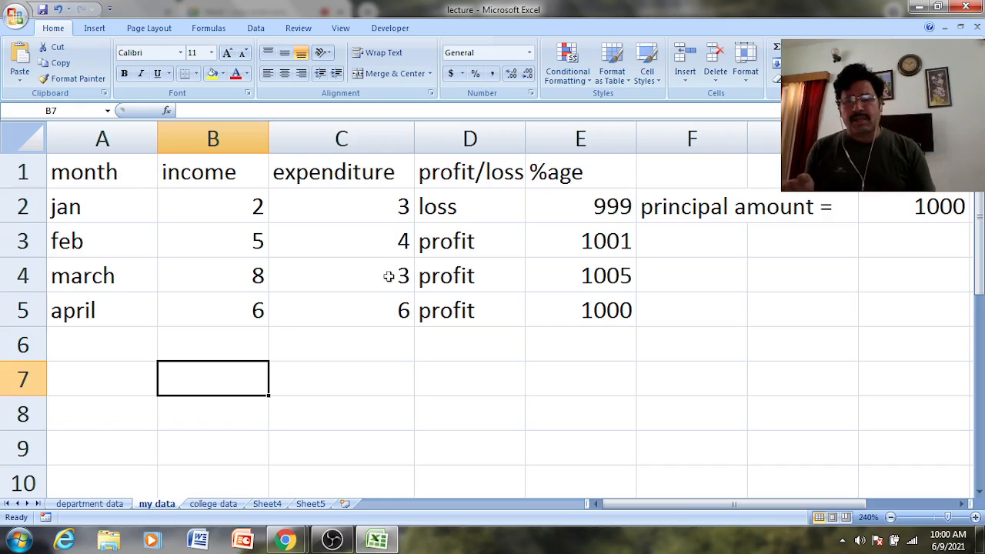
left_click(384, 300)
left_click_drag(60, 169, 307, 312)
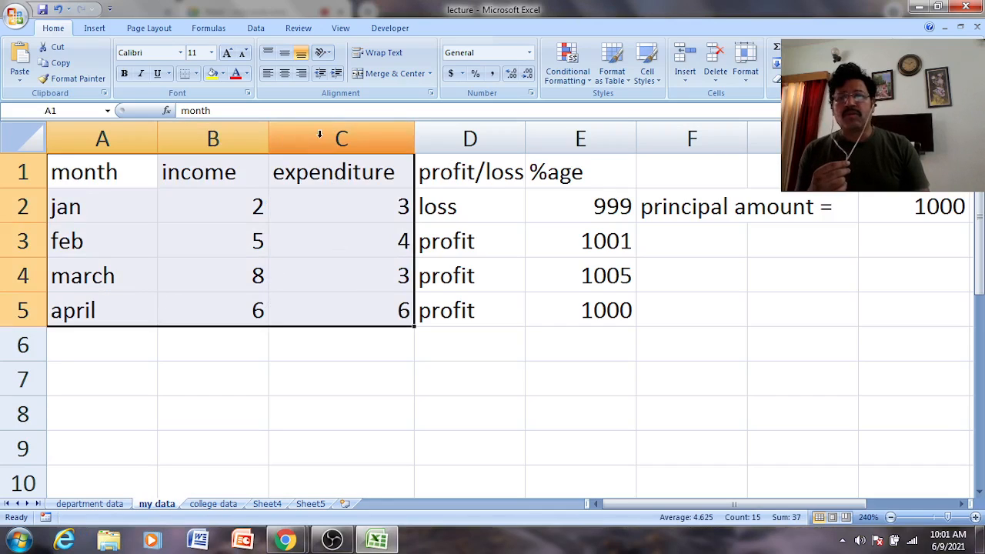
left_click(196, 76)
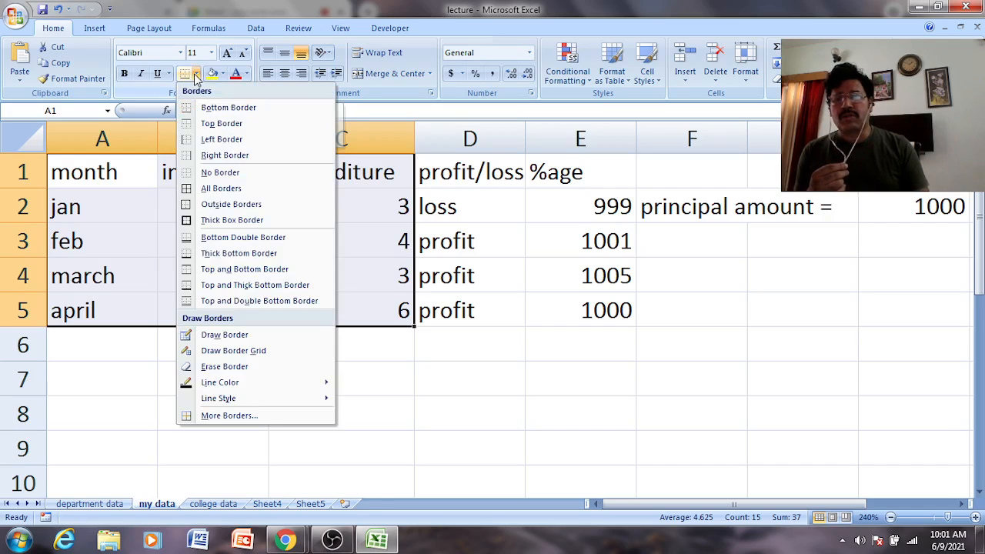
left_click(219, 189)
left_click(297, 387)
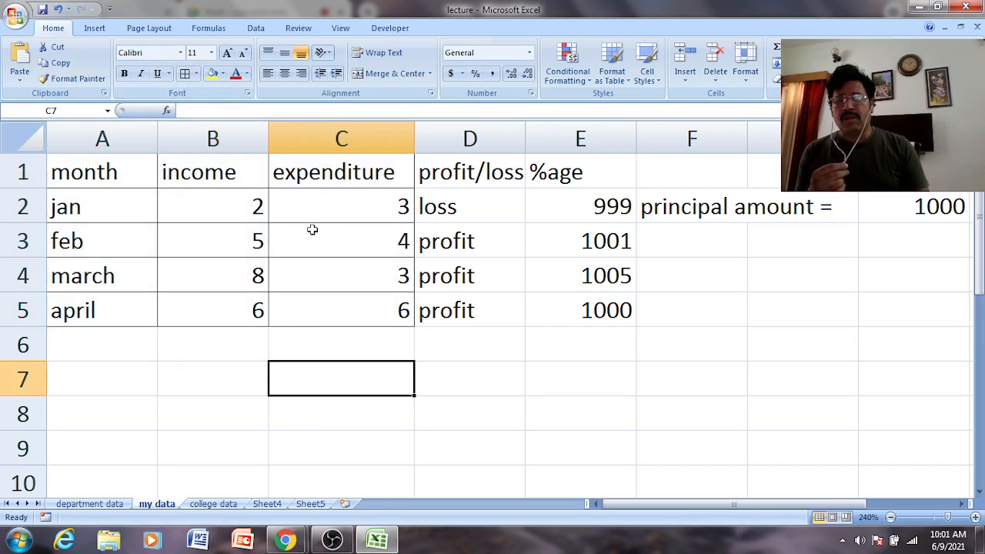
Step: Change the font colour of the cells A1:C5 to red
left_click_drag(125, 172, 345, 319)
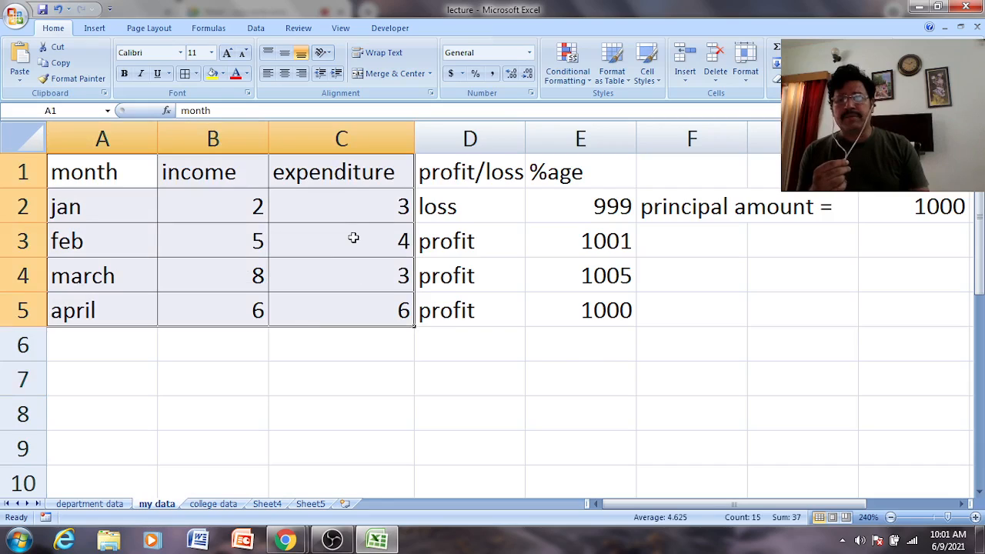
left_click(236, 75)
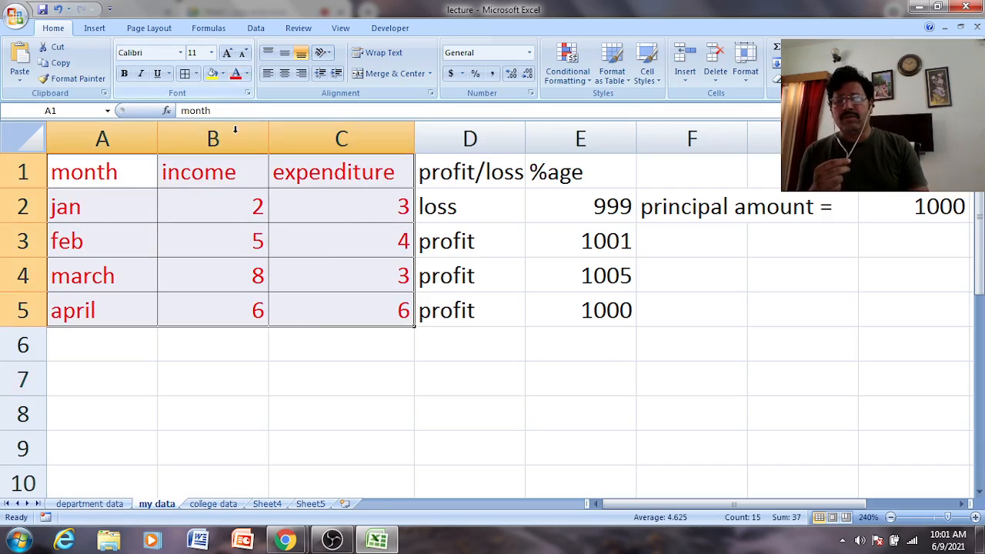
left_click(214, 370)
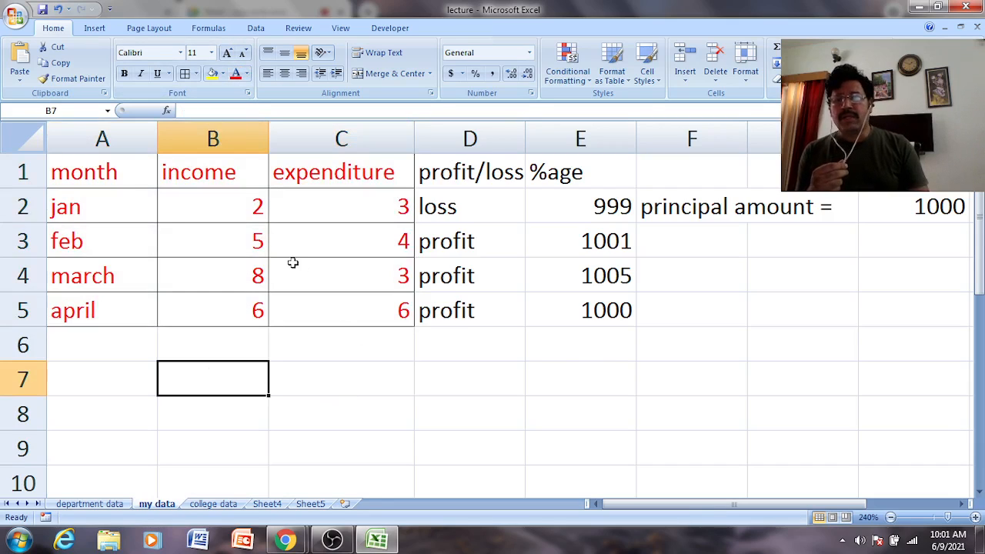
Step: Fill the cells A1:C5 with a light green theme colour, and select the empty cell E6
mouse_move(83, 169)
left_mouse_down()
mouse_move(223, 277)
mouse_move(331, 299)
left_mouse_up()
left_click(223, 74)
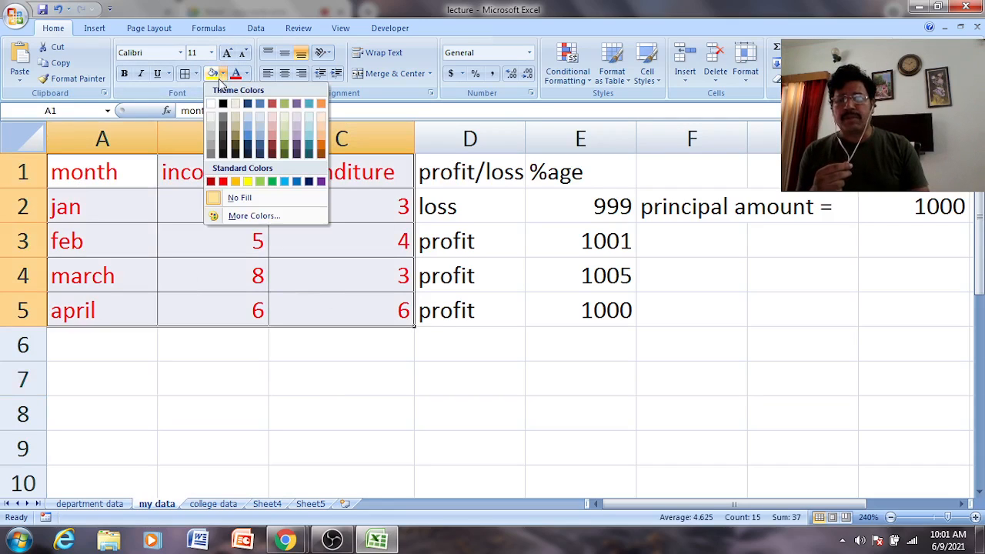
left_click(284, 132)
left_click(303, 401)
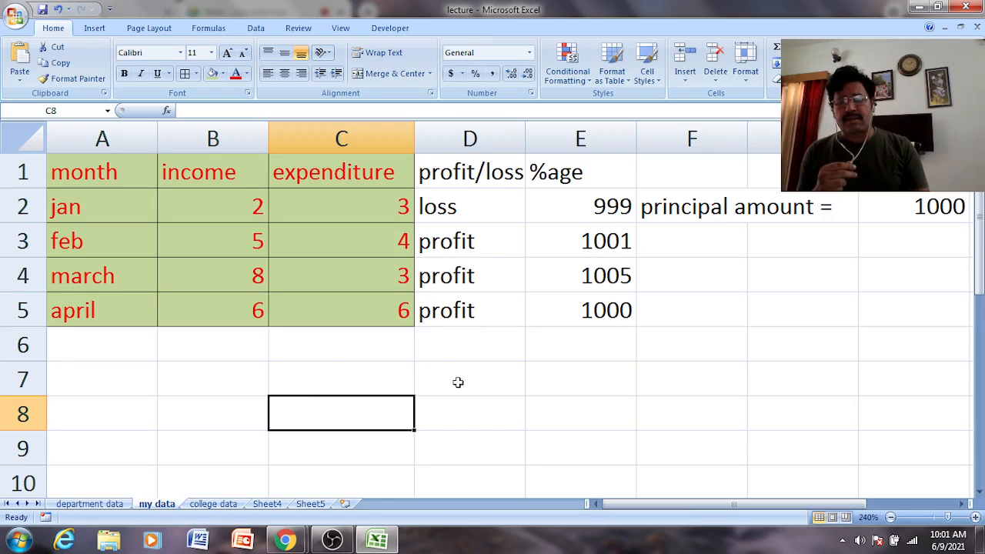
left_click(530, 357)
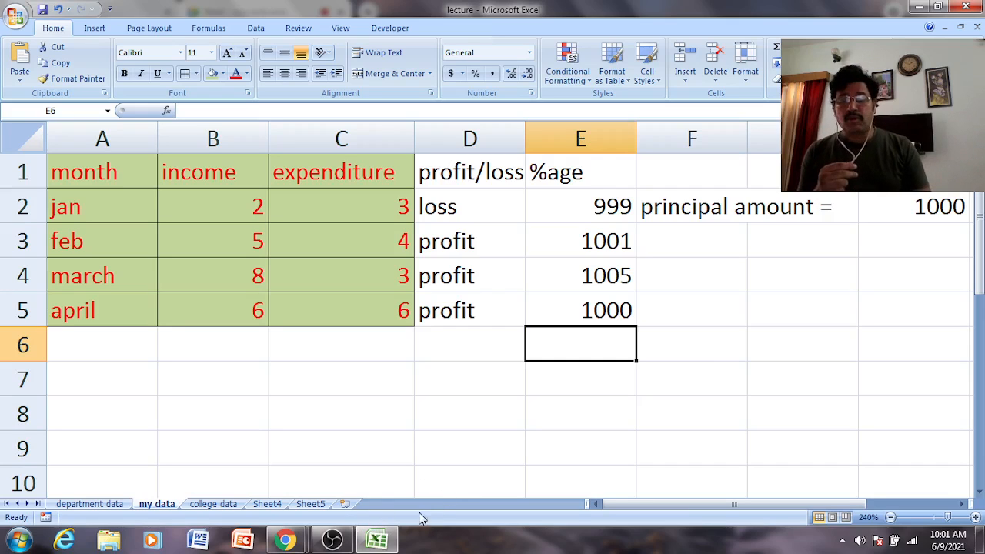
Step: Check the Google Meet call in Chrome, return to the Excel workbook and dismiss the presenting notification
mouse_move(288, 543)
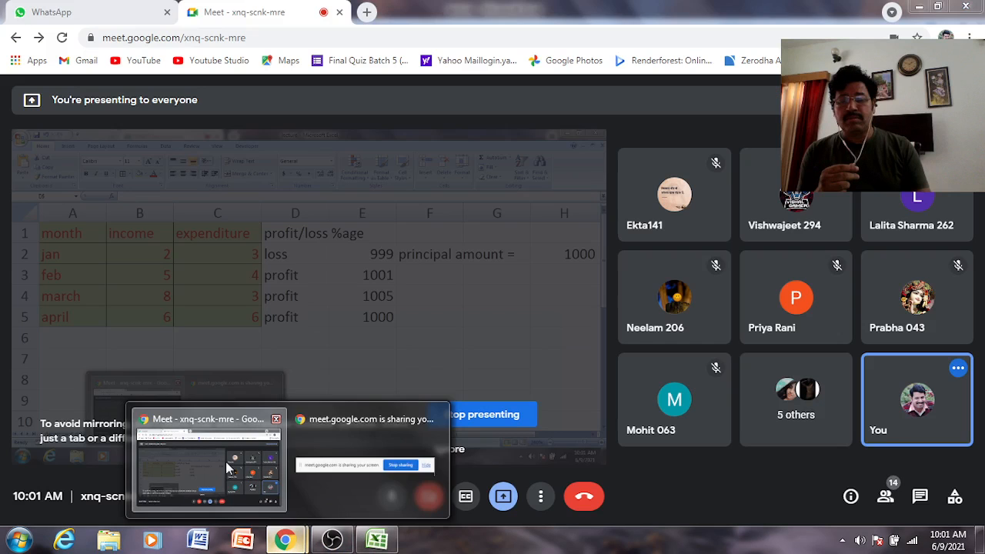
left_click(226, 461)
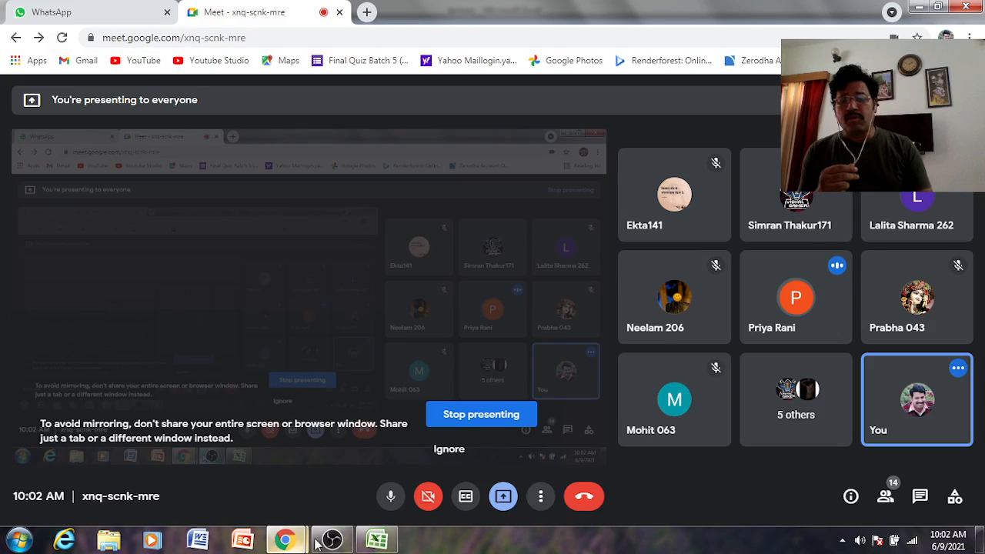
mouse_move(374, 540)
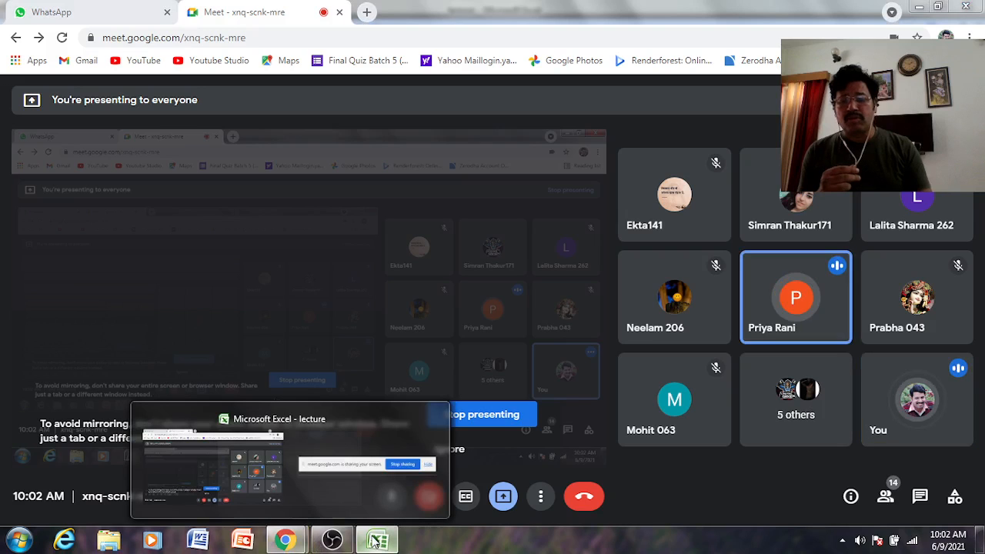
left_click(374, 541)
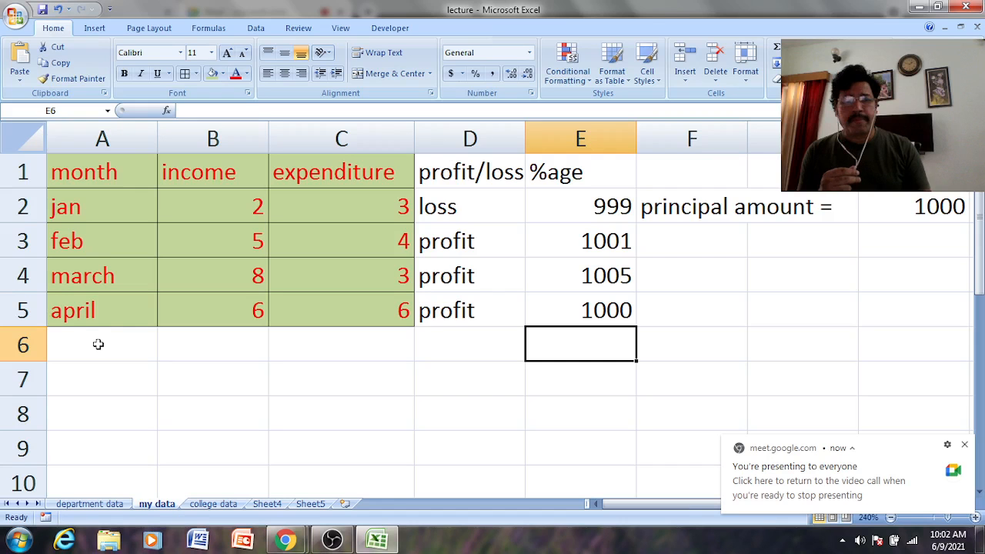
left_click(963, 446)
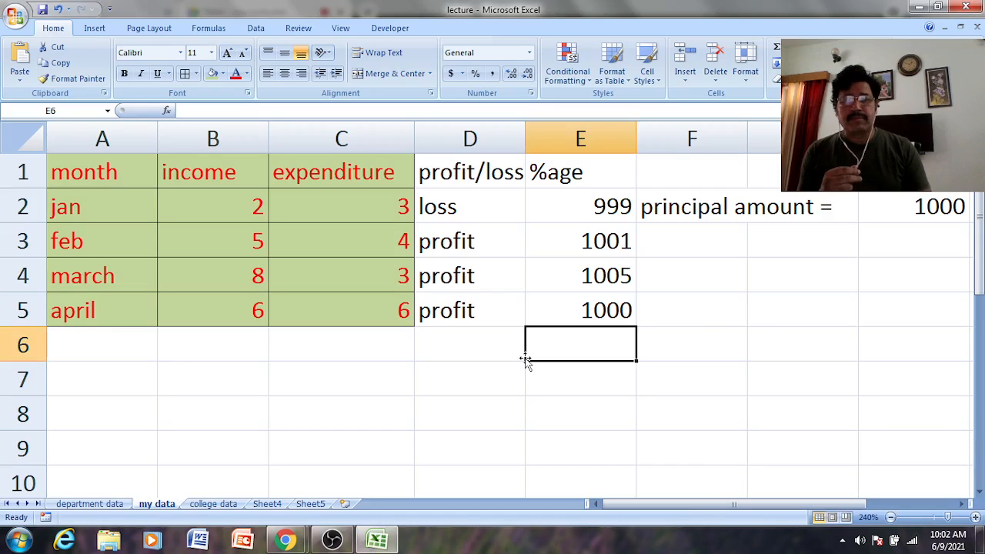
Step: Select the empty cell F6 and switch to OBS Studio
left_click(365, 342)
left_click(716, 344)
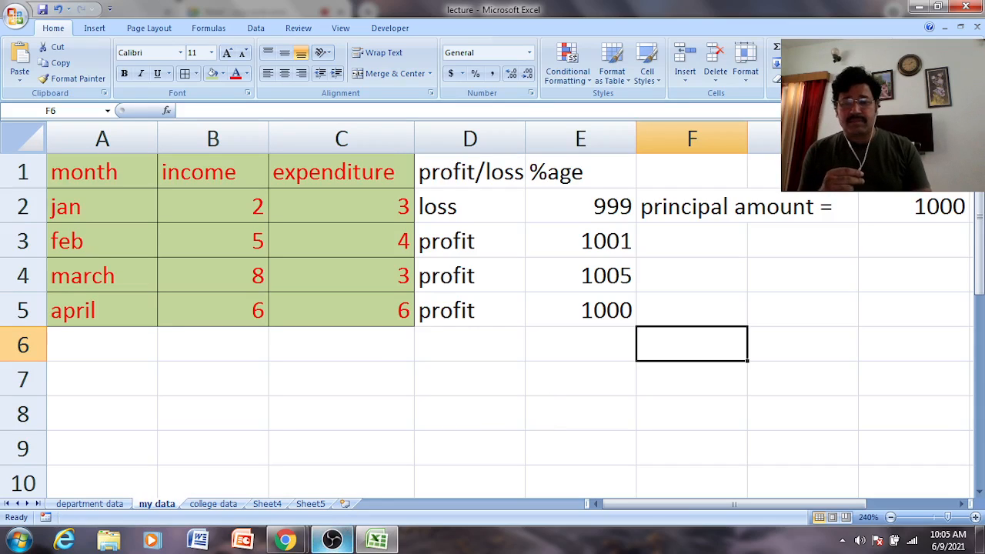
left_click(331, 540)
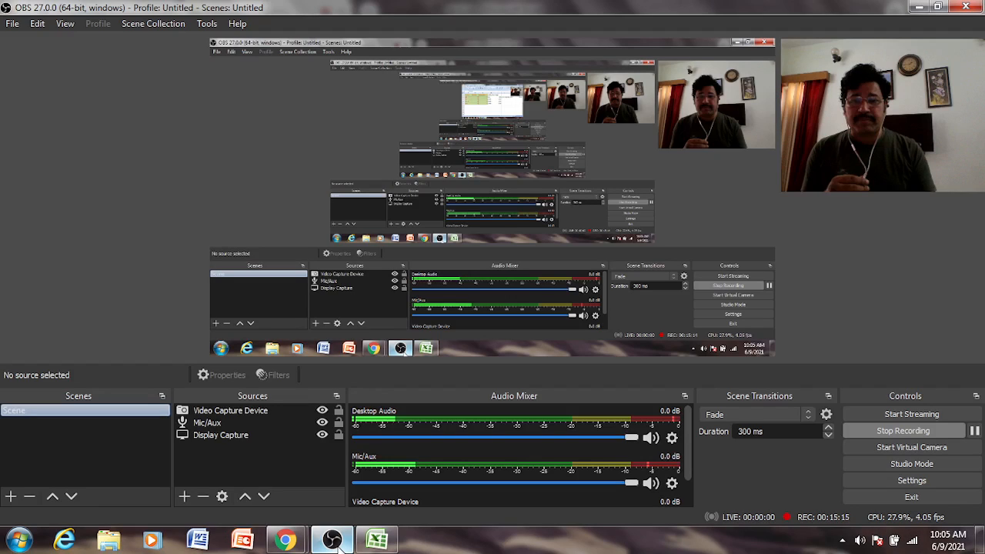